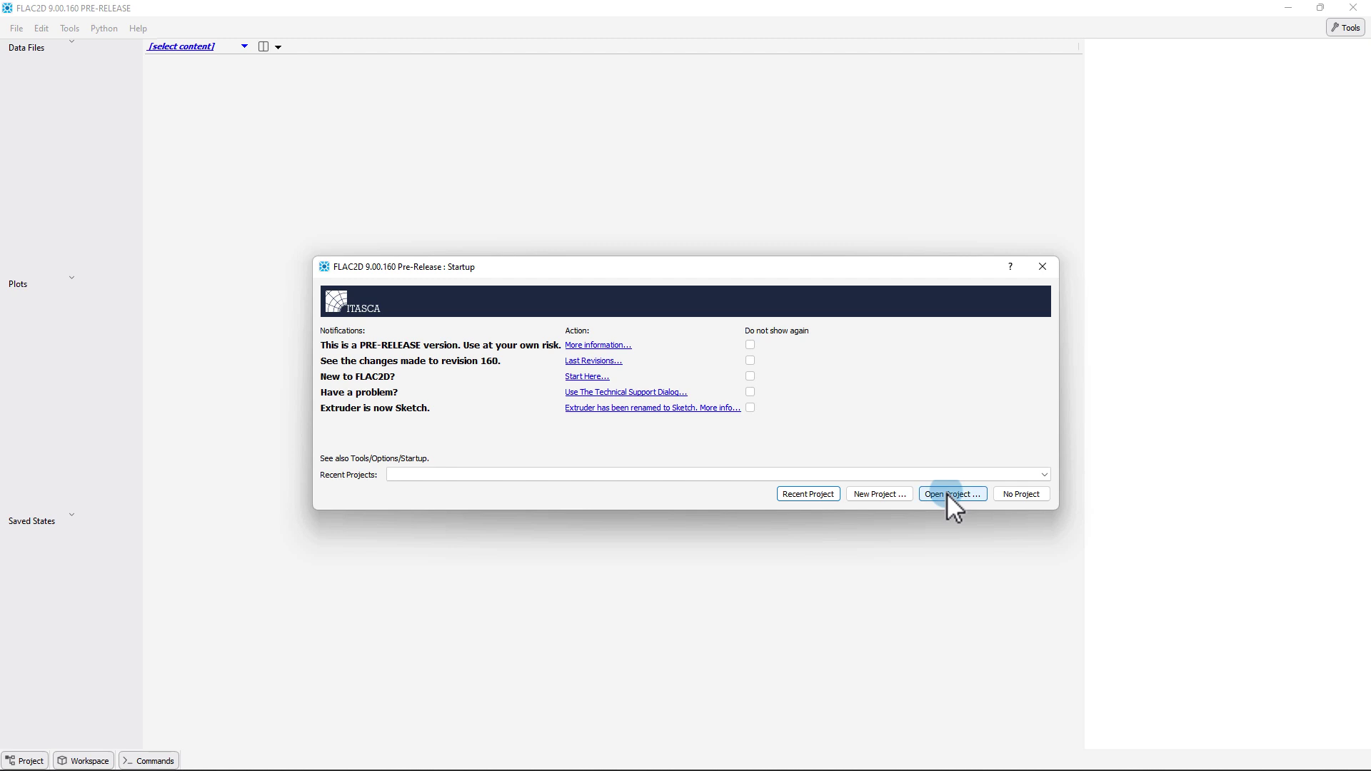
# Step: Open the EmbankmentAnalysis.prj project with its data files, plots and saved states
pyautogui.click(945, 494)
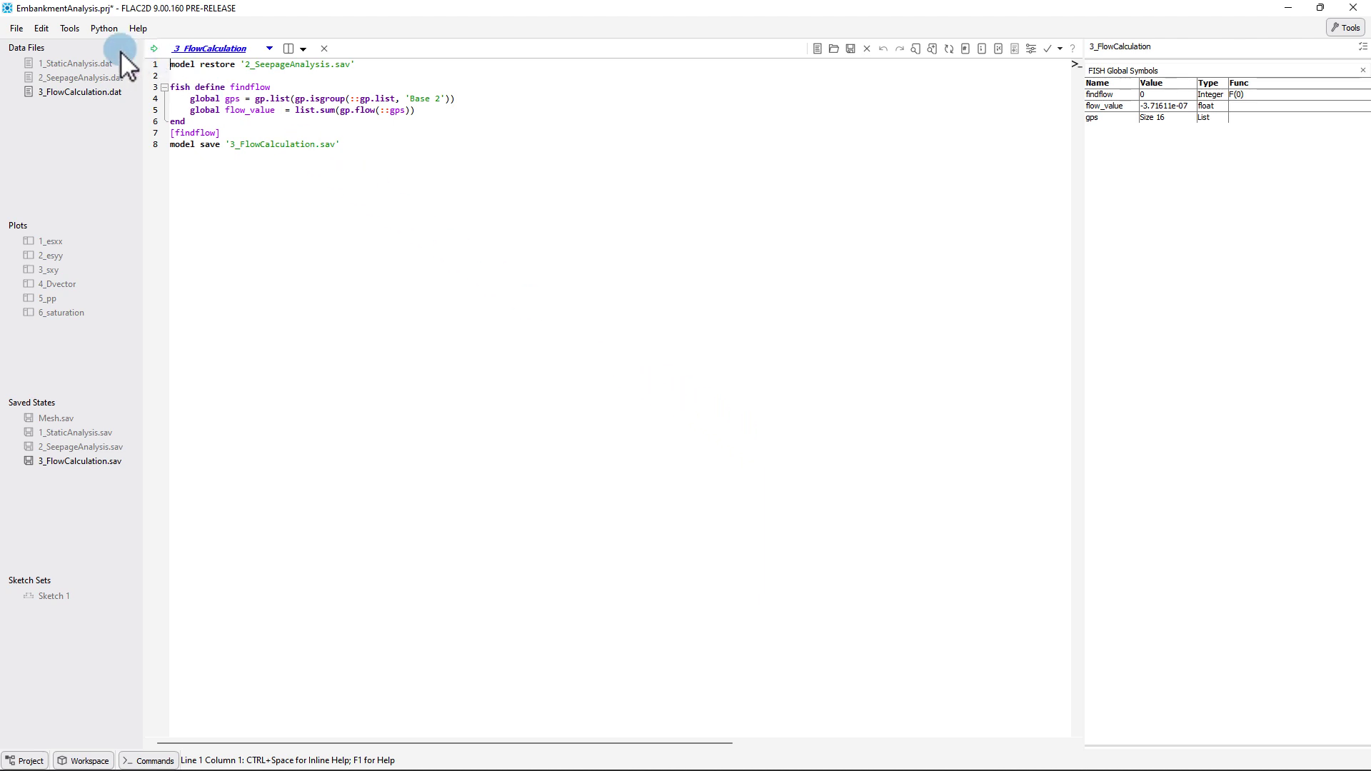
# Step: Create a new empty project data file named 4_UpdateStresses
pyautogui.click(17, 29)
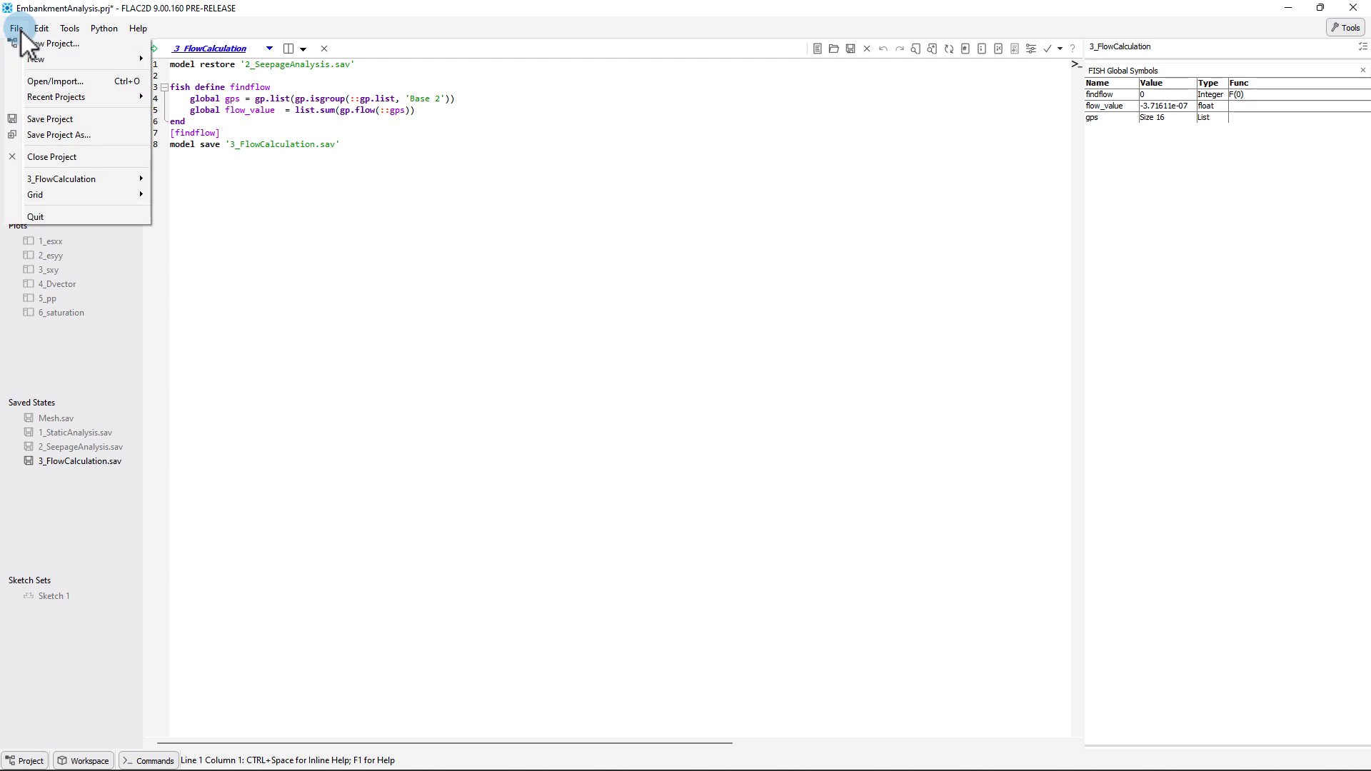
pyautogui.moveTo(33, 57)
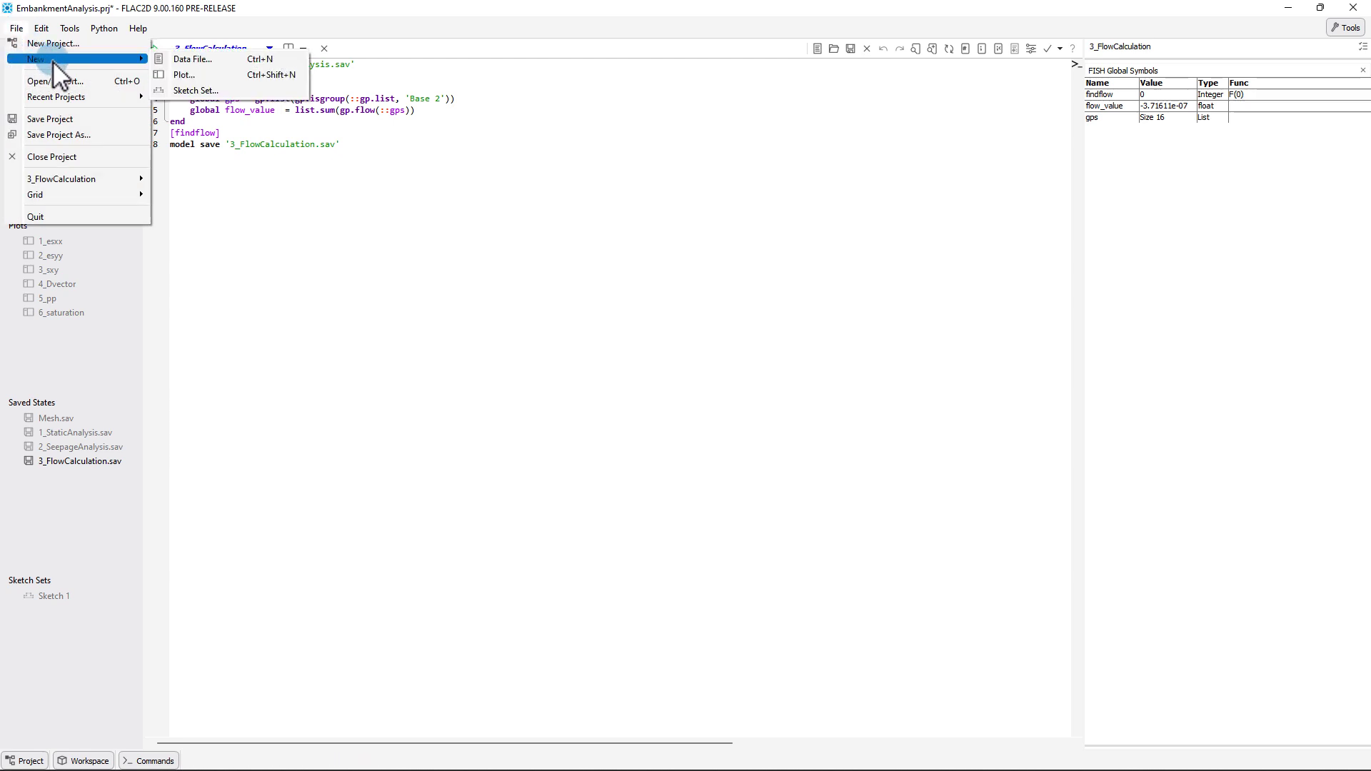
pyautogui.click(188, 63)
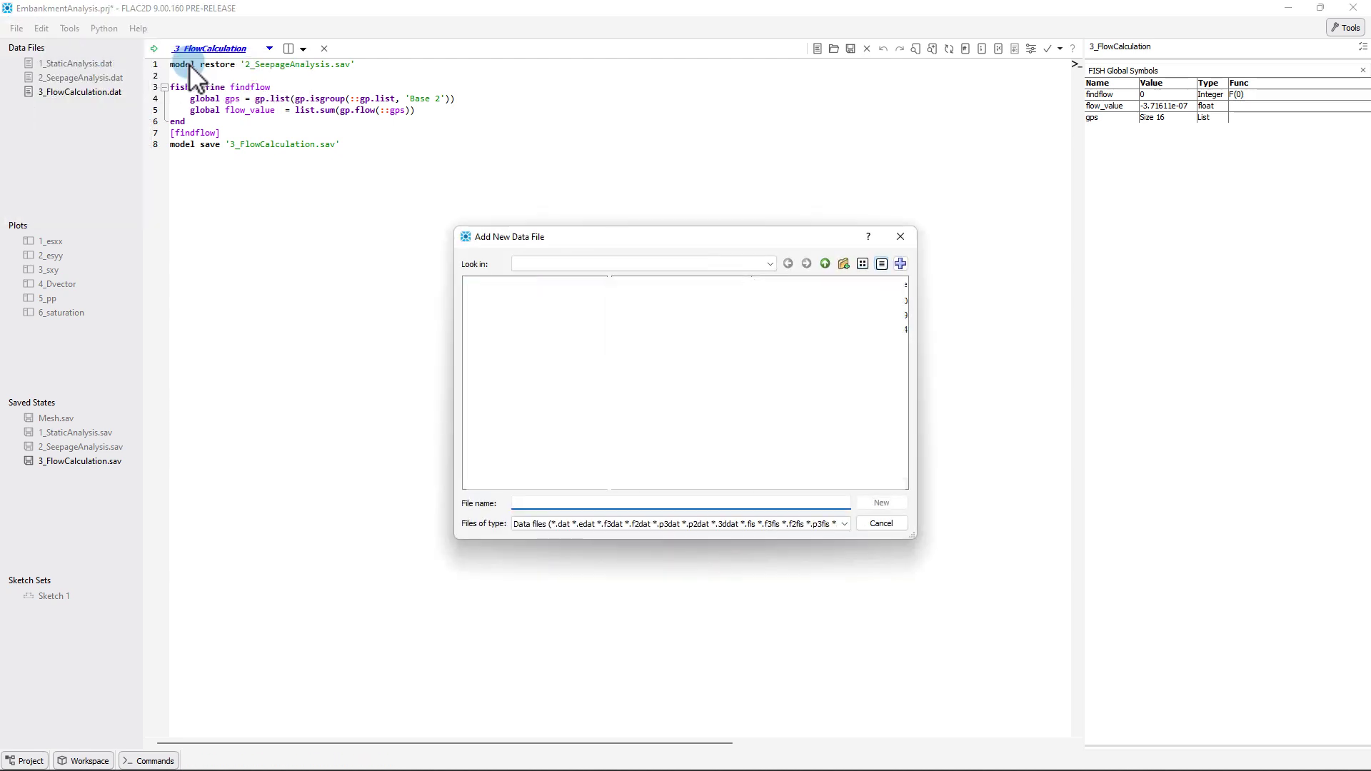
pyautogui.write('4_UpdateStresses')
pyautogui.press('Return')
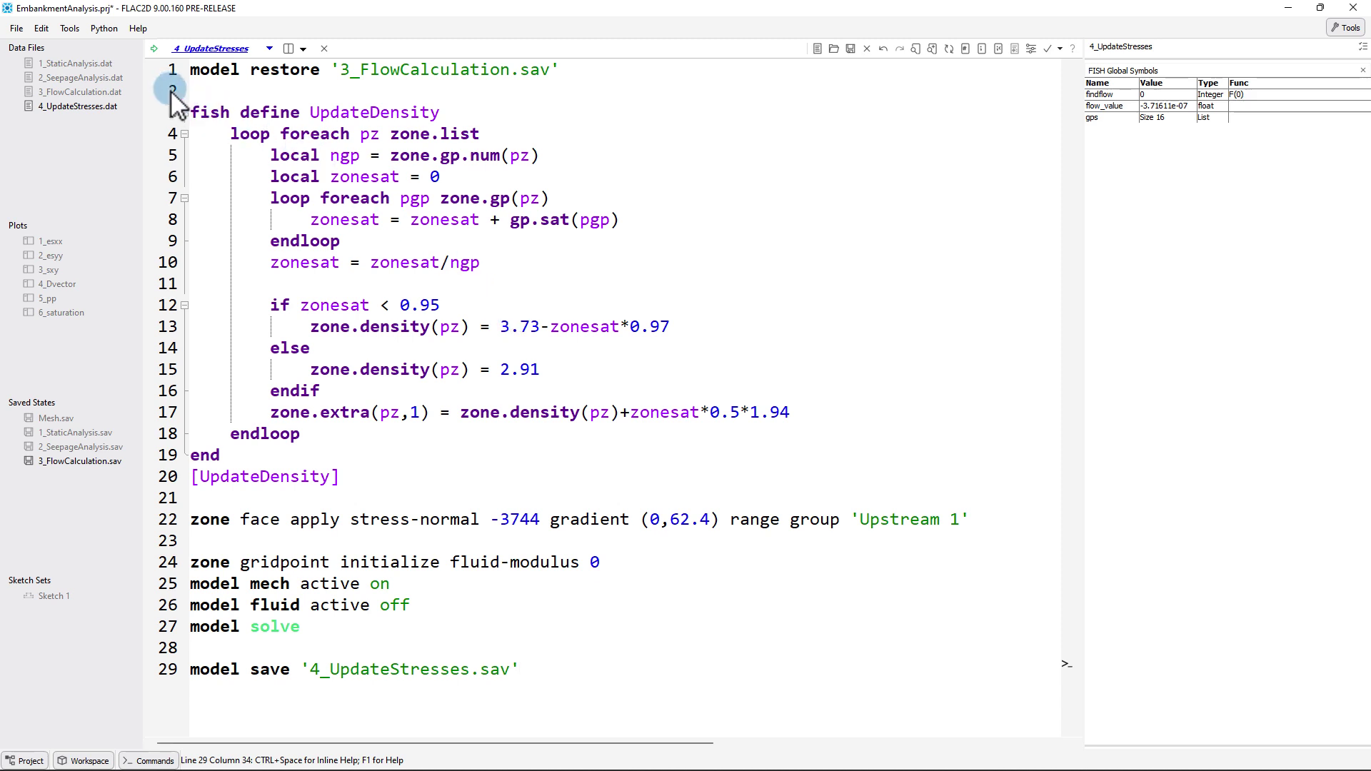
# Step: Execute the 4_UpdateStresses script and let the model cycle until 4_UpdateStresses.sav is saved
pyautogui.click(154, 49)
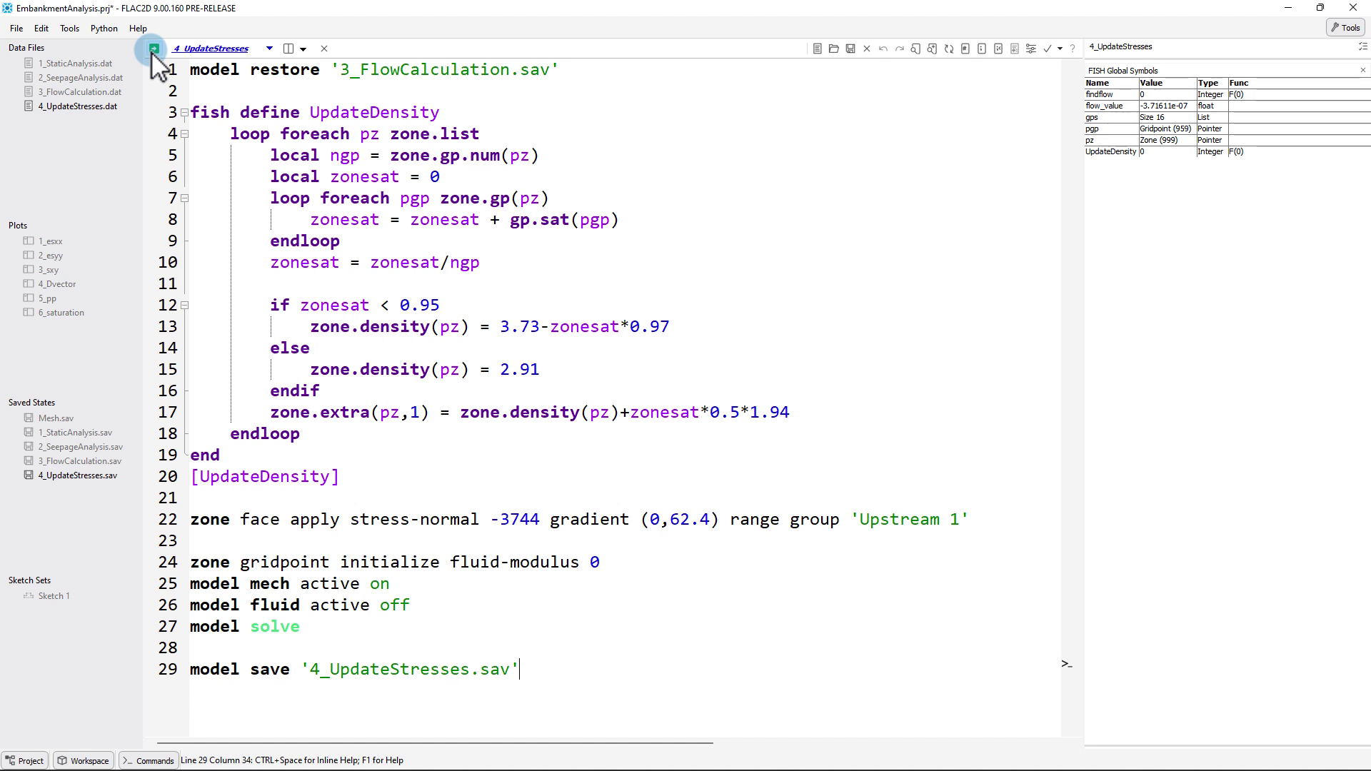
# Step: Add a new plot and enter 7_density as its name instead of Plot13
pyautogui.click(21, 30)
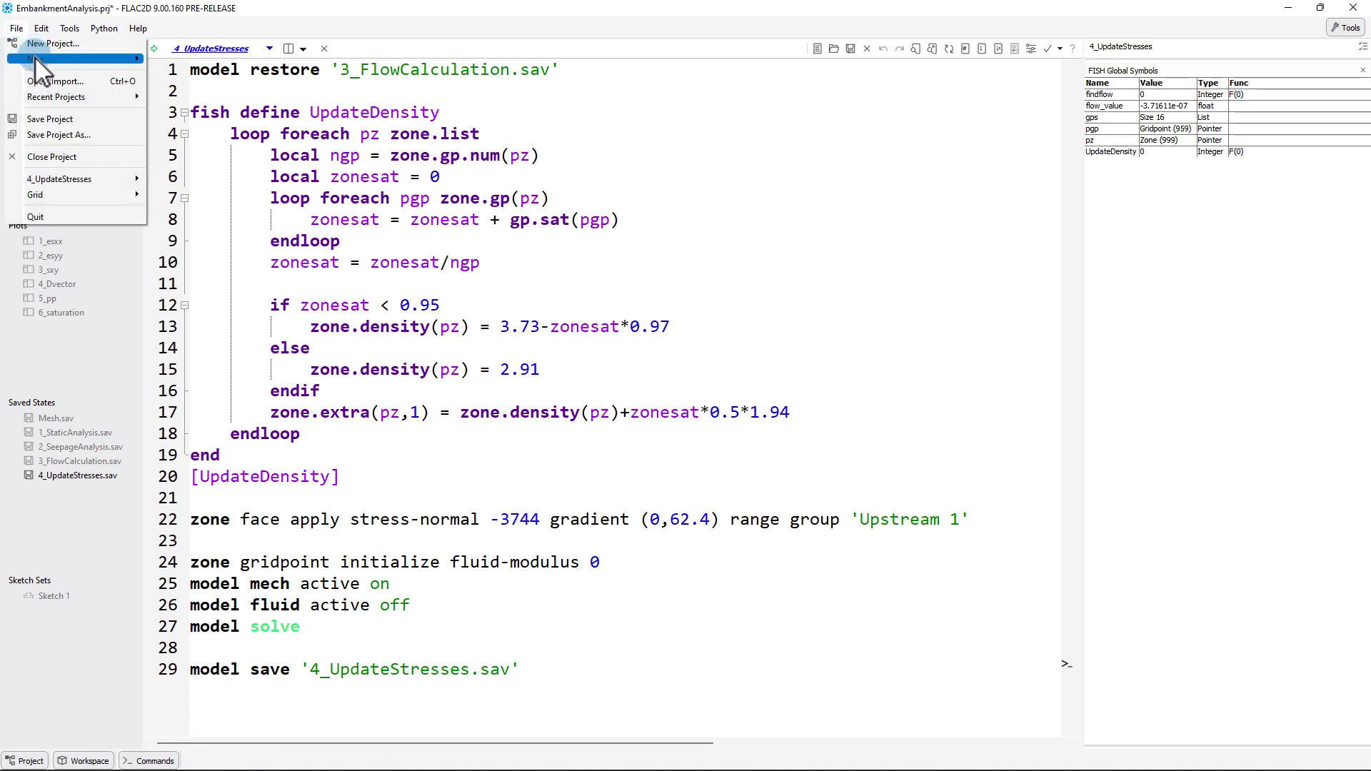
pyautogui.moveTo(35, 56)
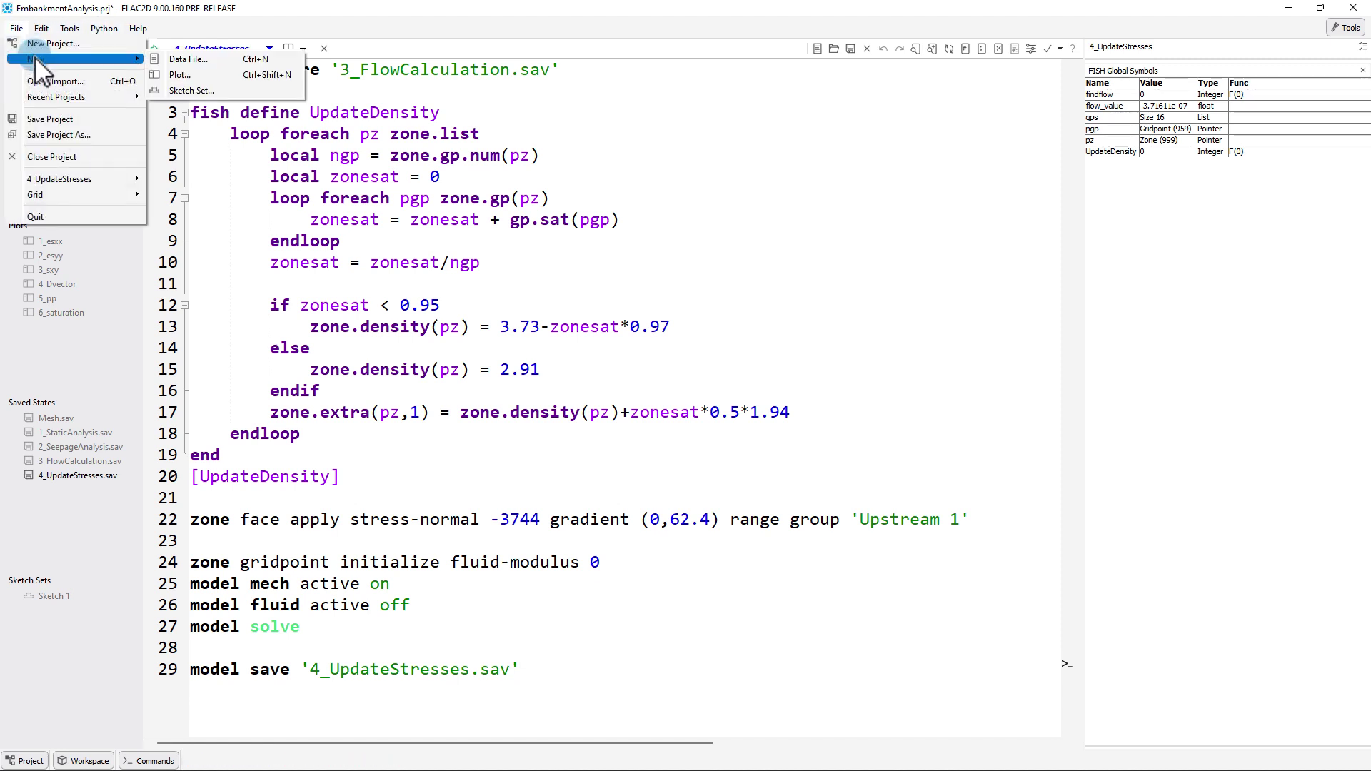
pyautogui.click(166, 77)
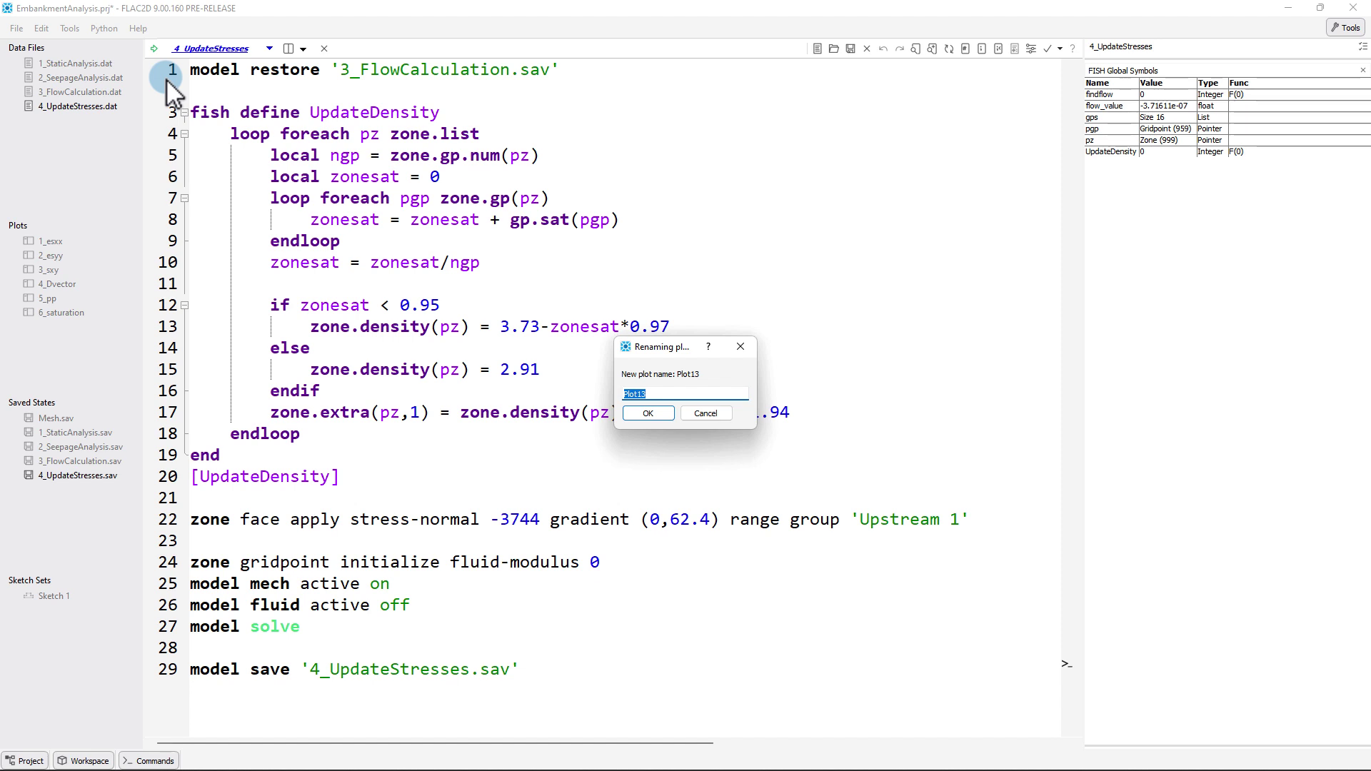
pyautogui.write('7_density')
# Step: Confirm the 7_density name and add a Zone item showing the embankment mesh
pyautogui.press('Return')
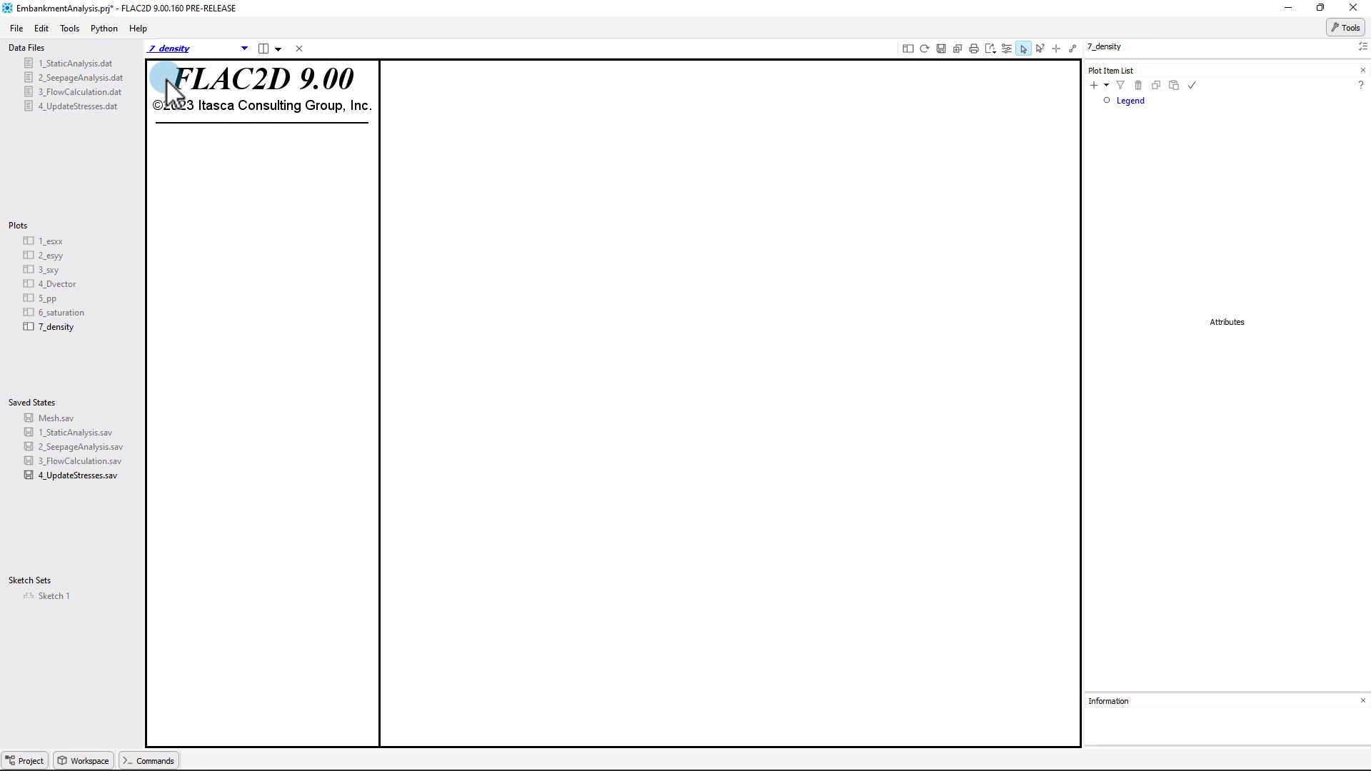
pyautogui.rightClick(475, 207)
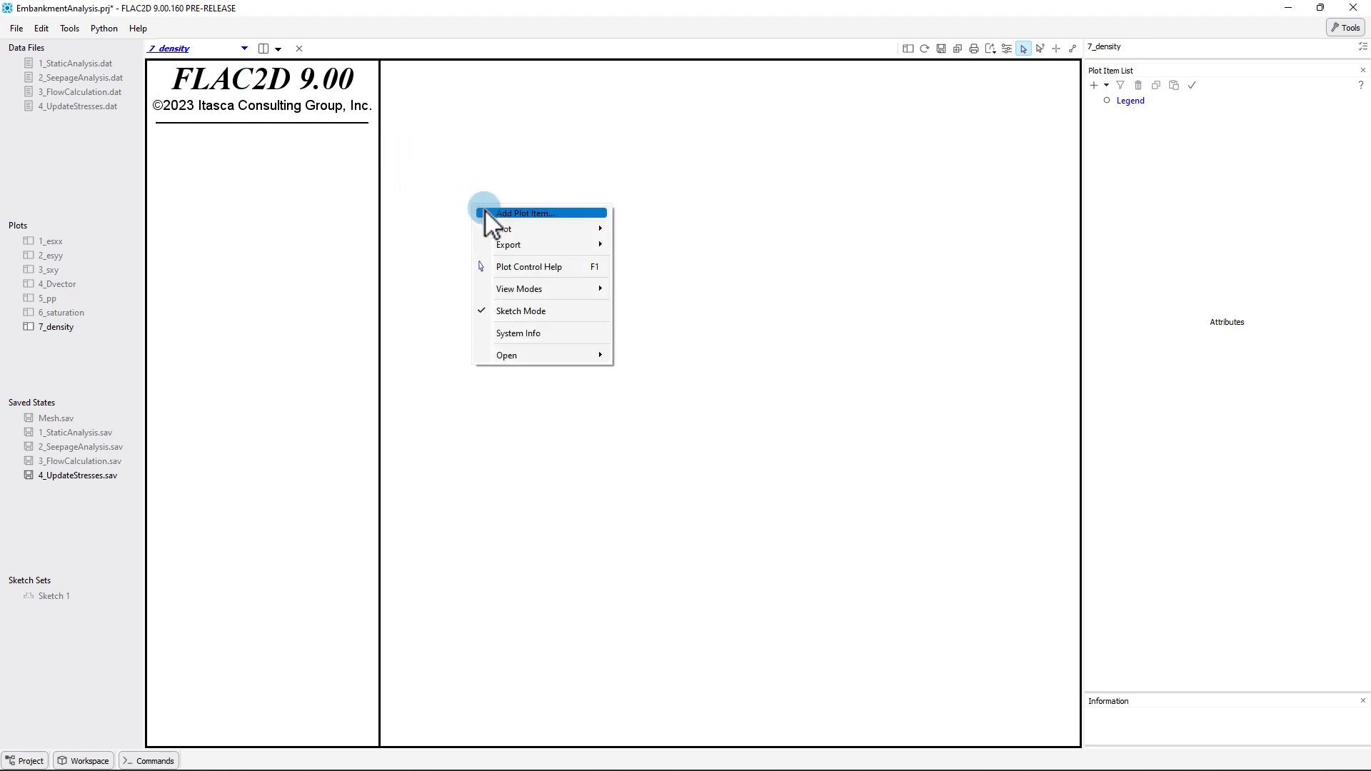
pyautogui.click(514, 212)
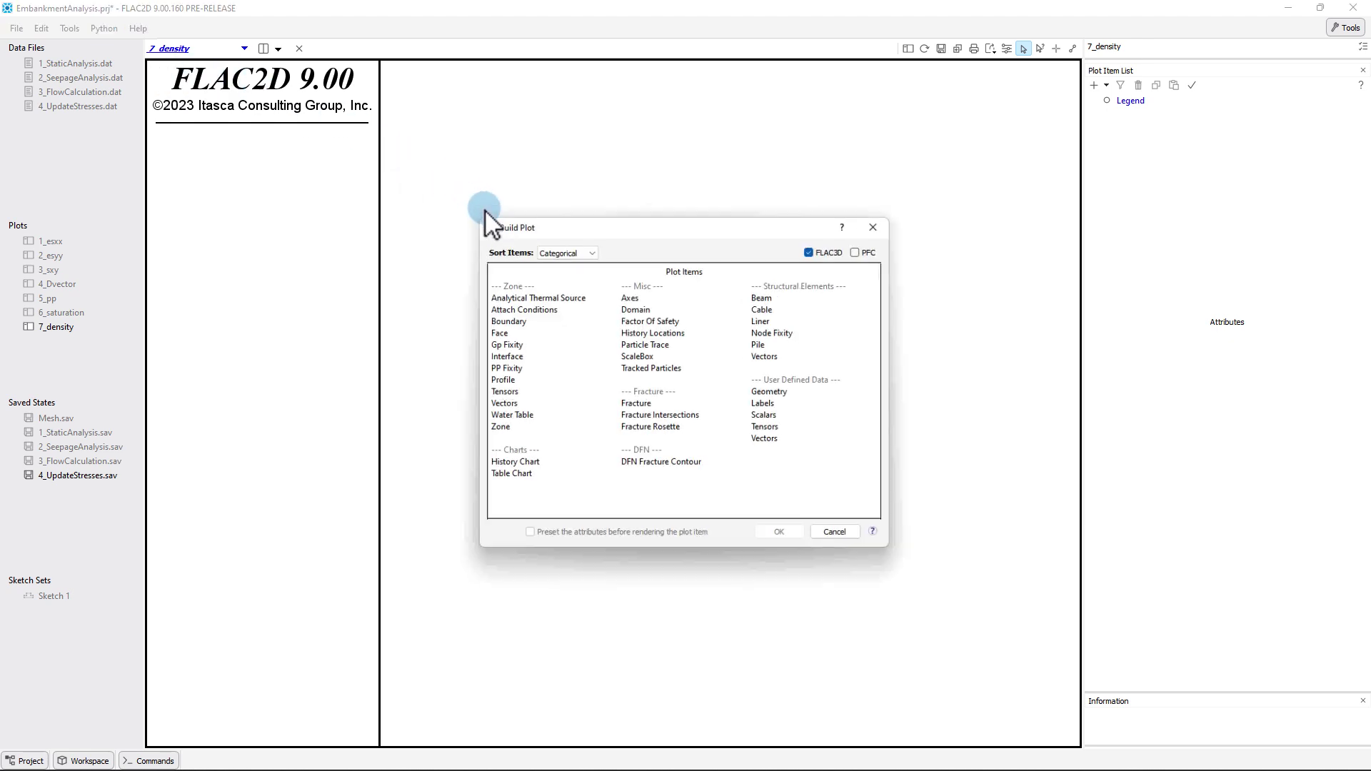
pyautogui.doubleClick(495, 428)
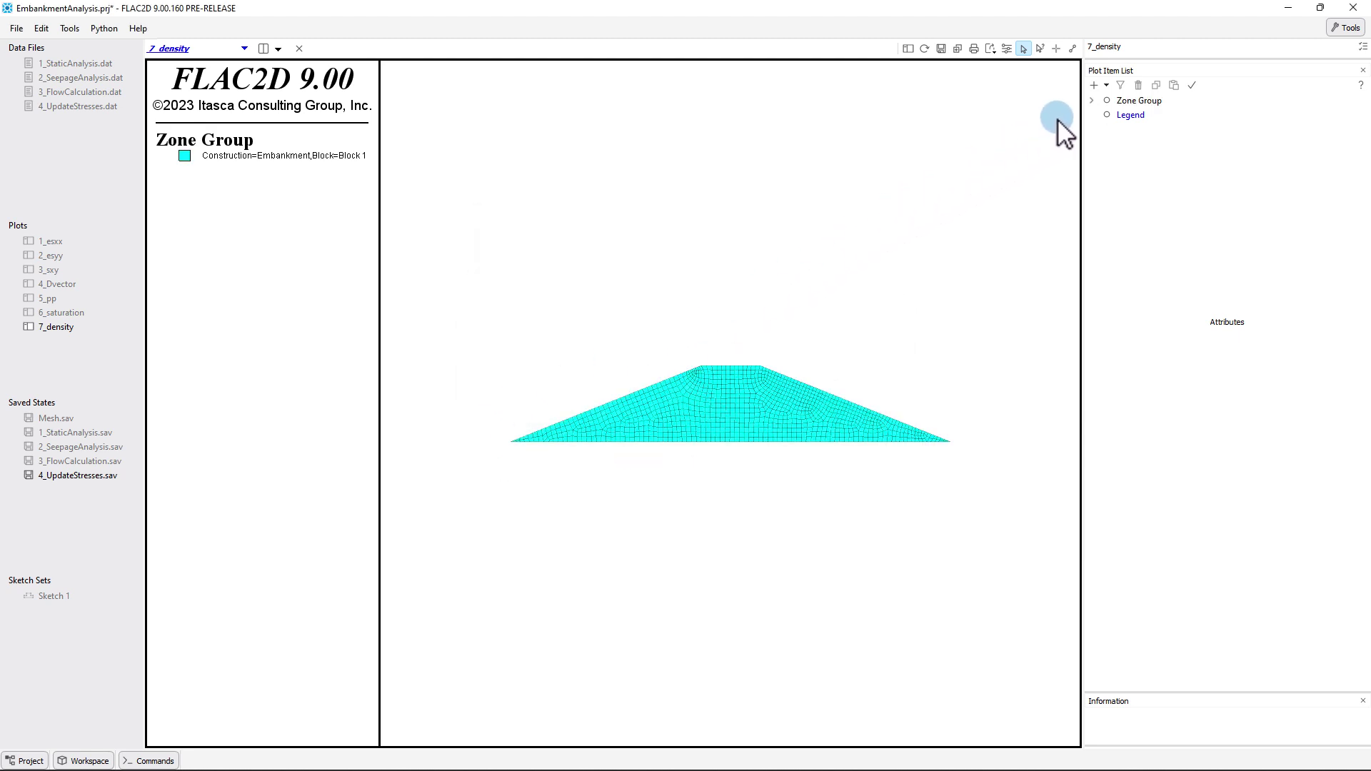
# Step: Colour the Zone Group item by Contour, using zone Density as the value
pyautogui.click(1125, 103)
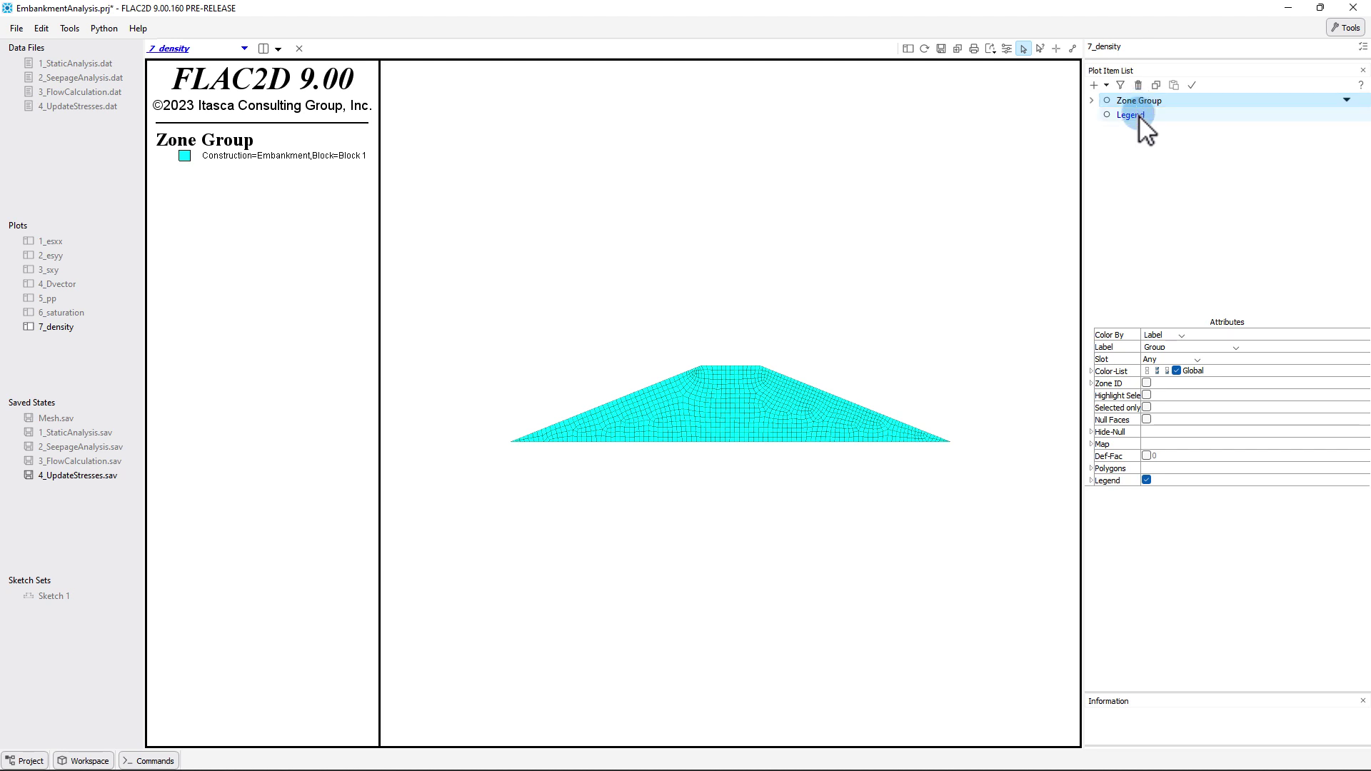
pyautogui.click(1172, 336)
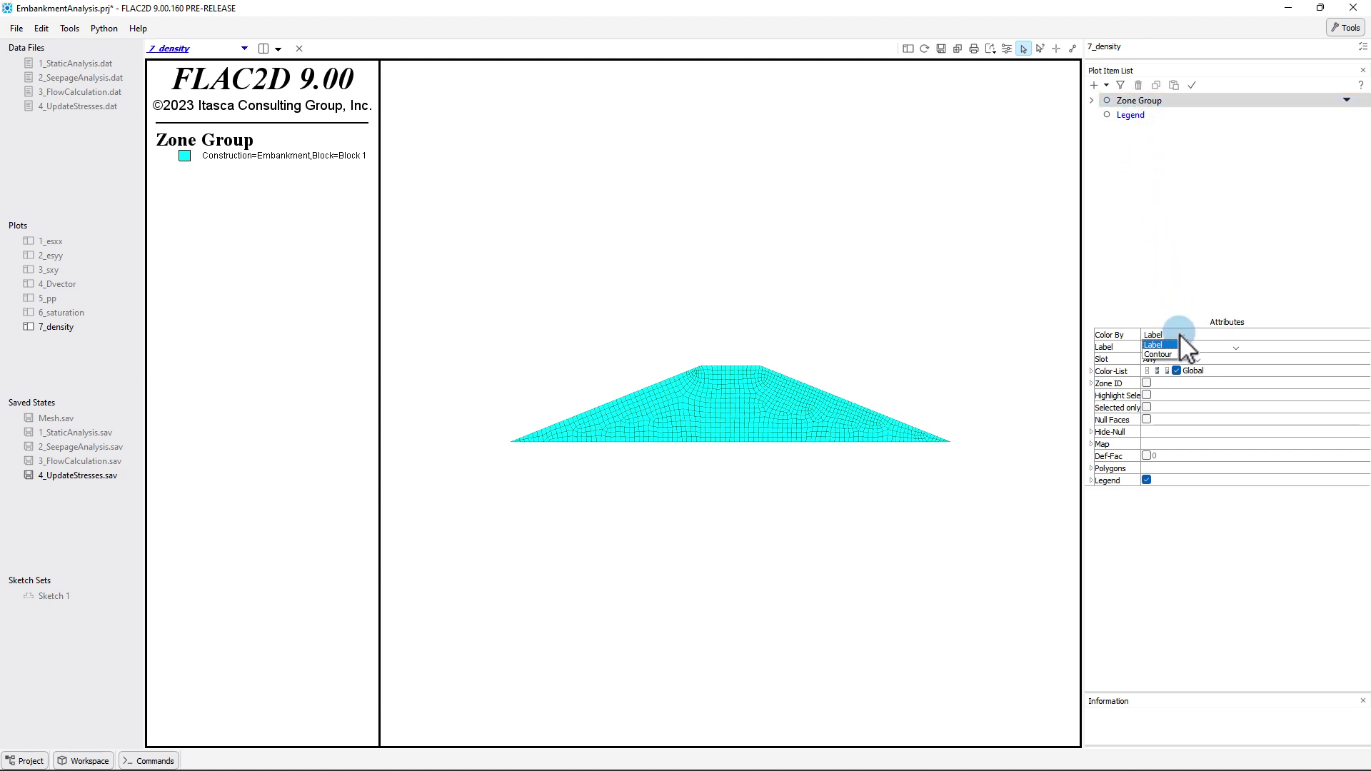
pyautogui.click(1177, 354)
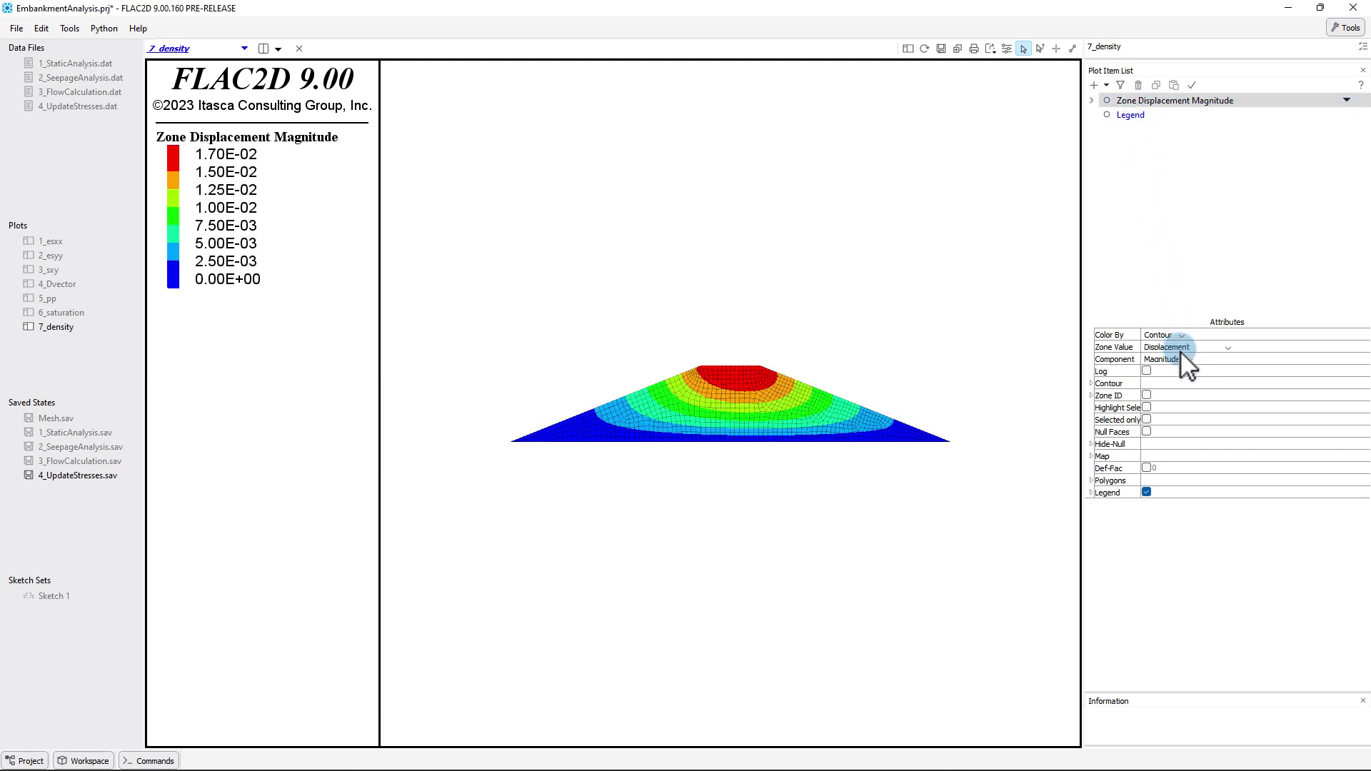
pyautogui.click(1228, 349)
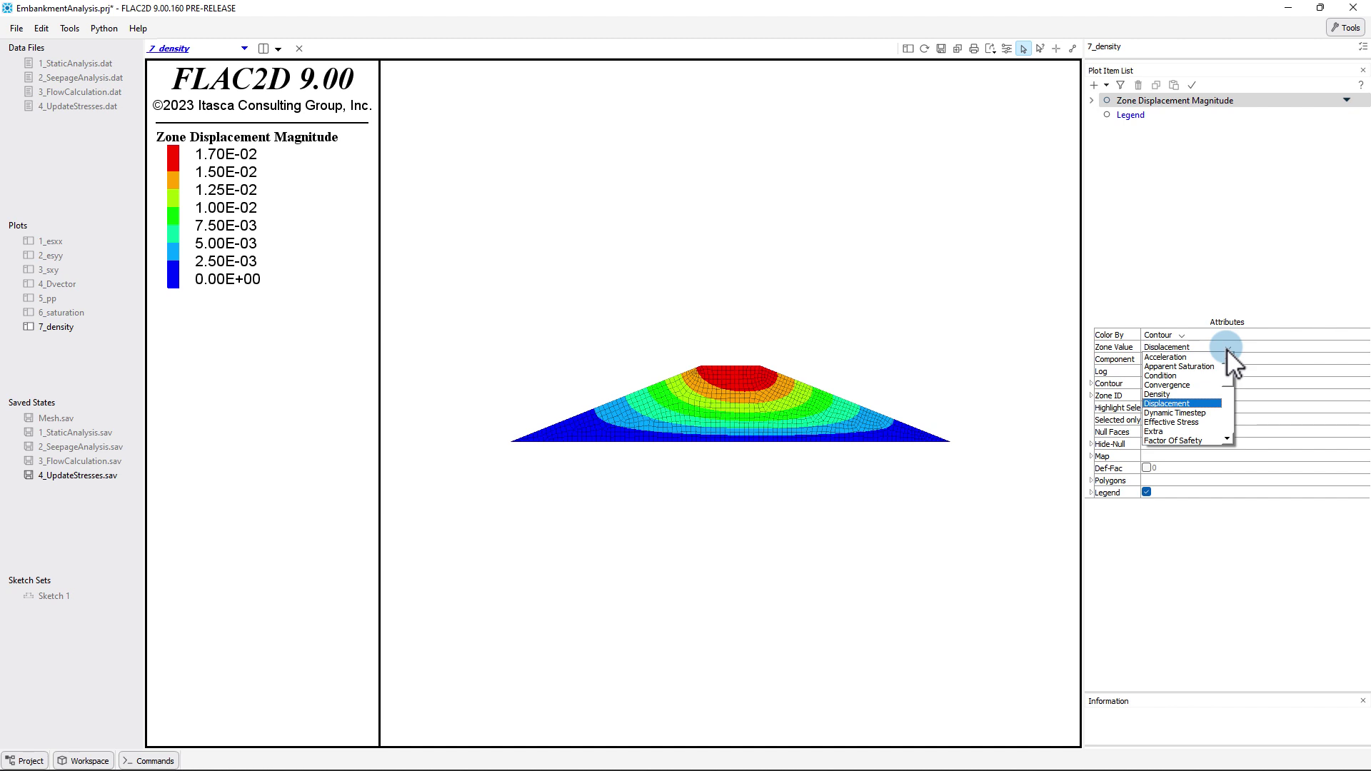
pyautogui.click(1173, 394)
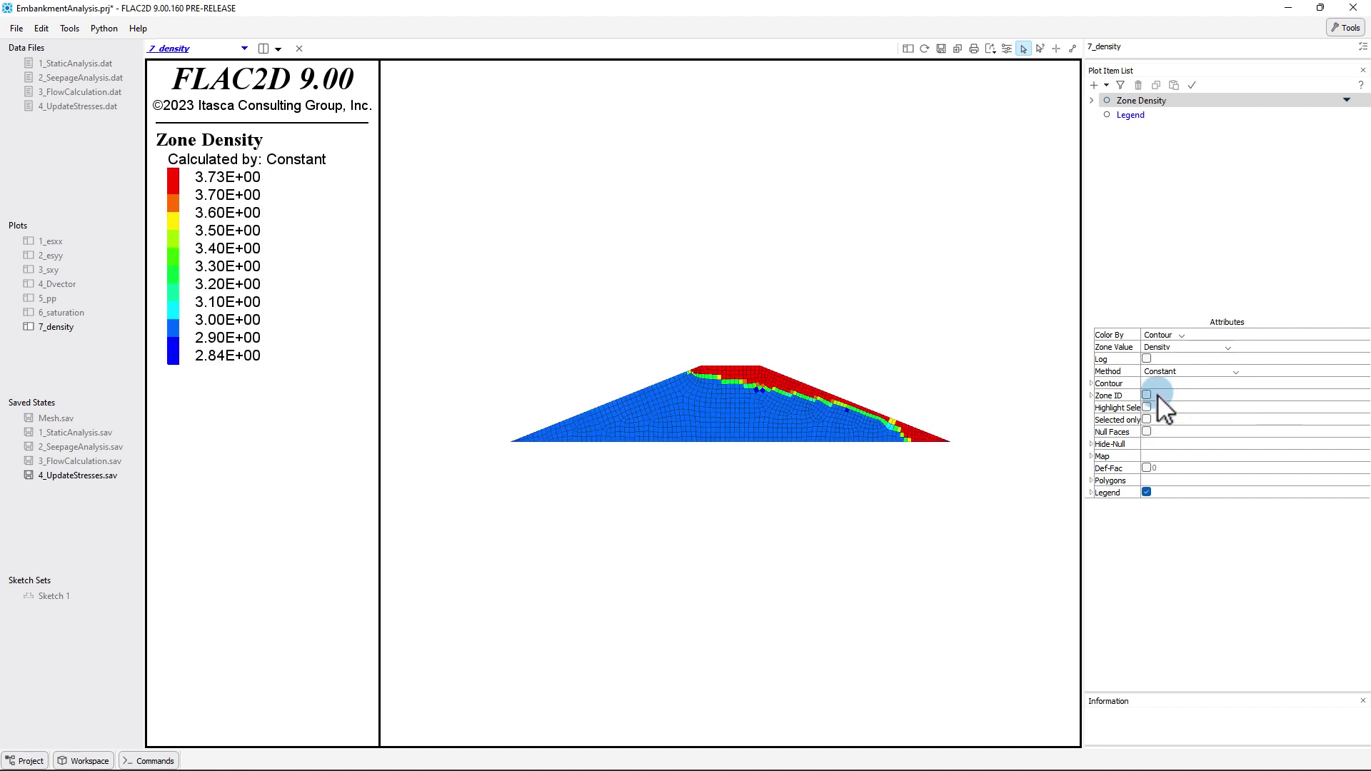
# Step: Turn off automatic contour limits and set maximum 3.9 and minimum 2.8
pyautogui.click(1091, 384)
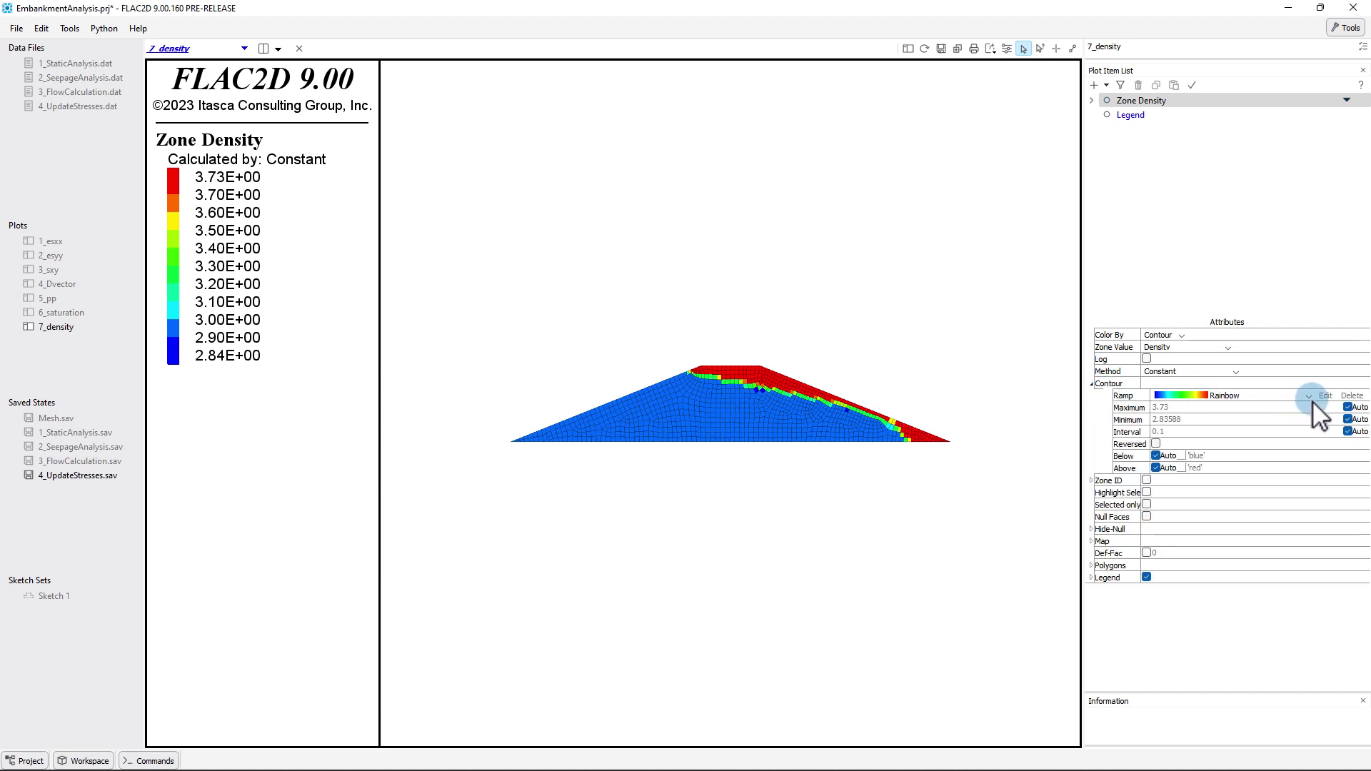
pyautogui.click(1348, 407)
pyautogui.click(1242, 407)
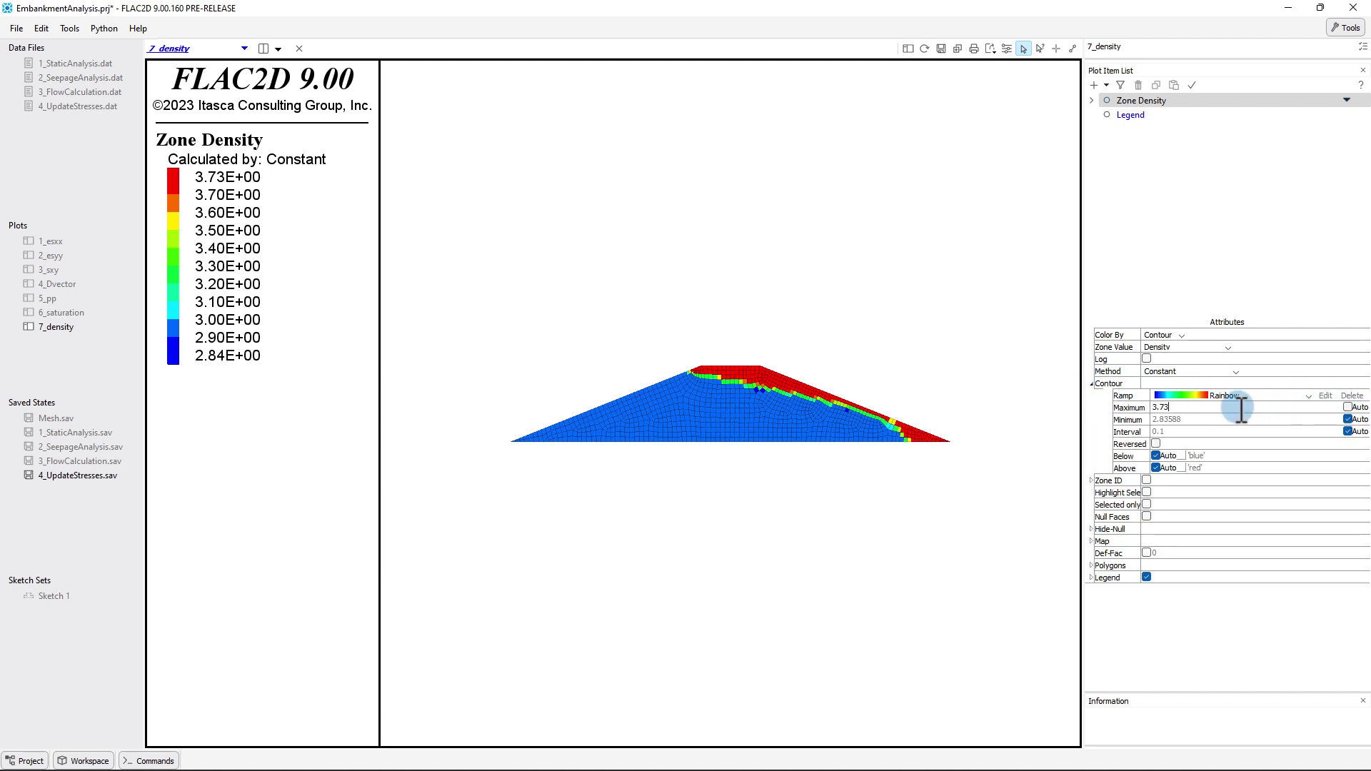
pyautogui.press('BackSpace')
pyautogui.press('BackSpace')
pyautogui.write('9')
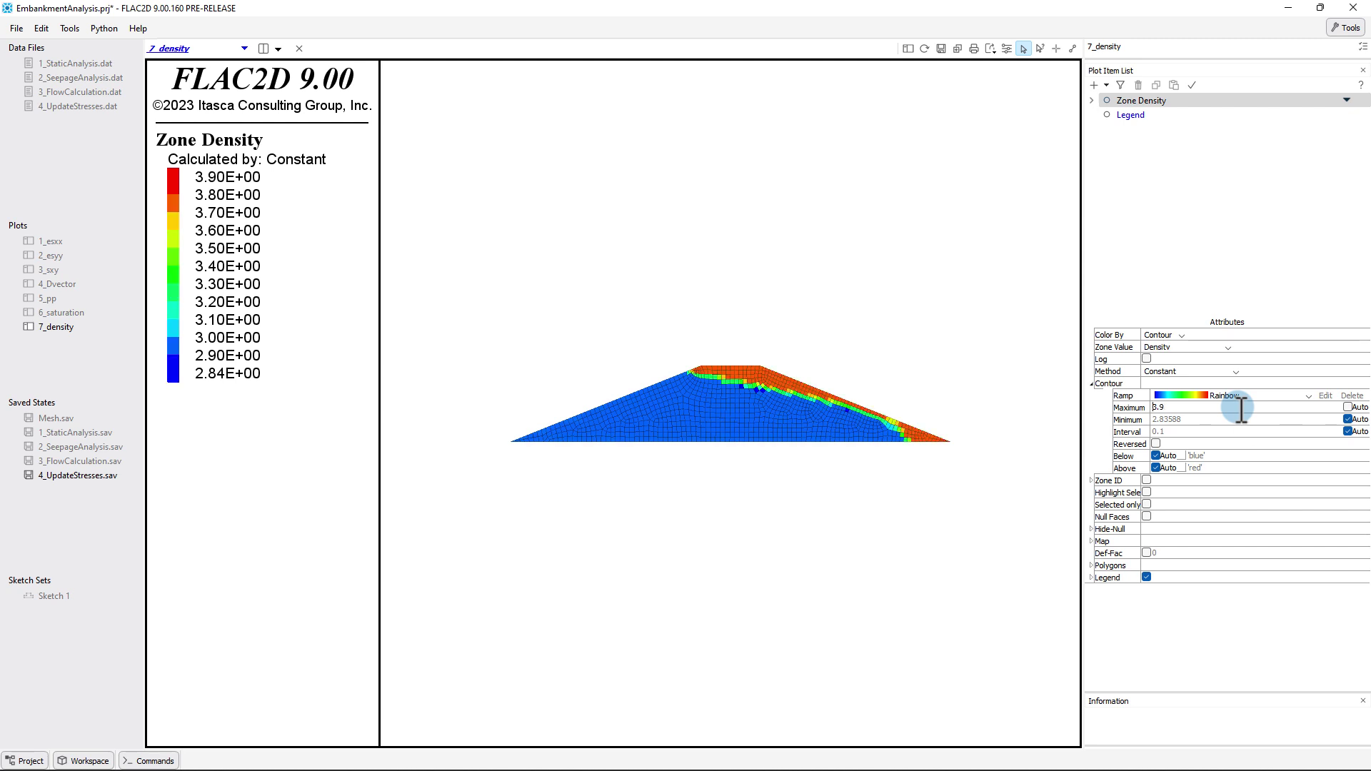
pyautogui.click(1349, 420)
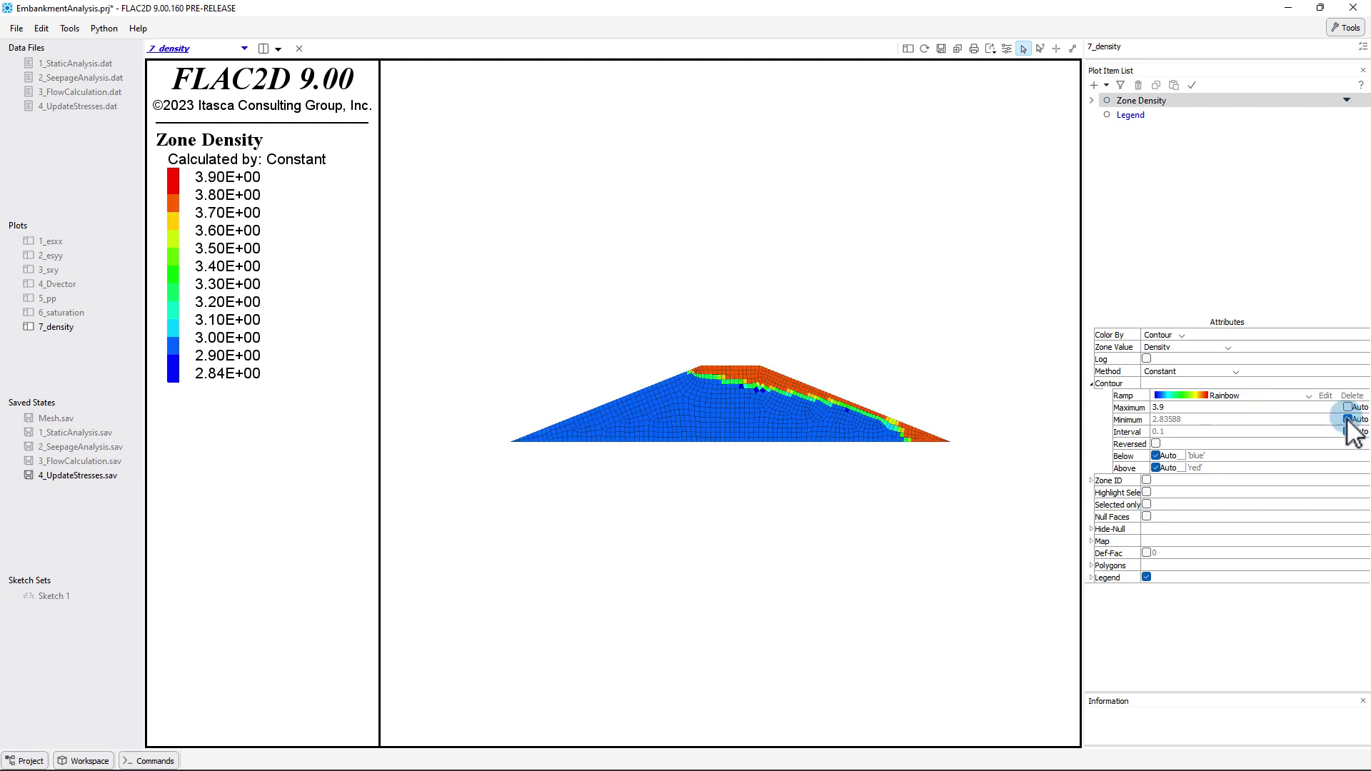
pyautogui.click(1249, 420)
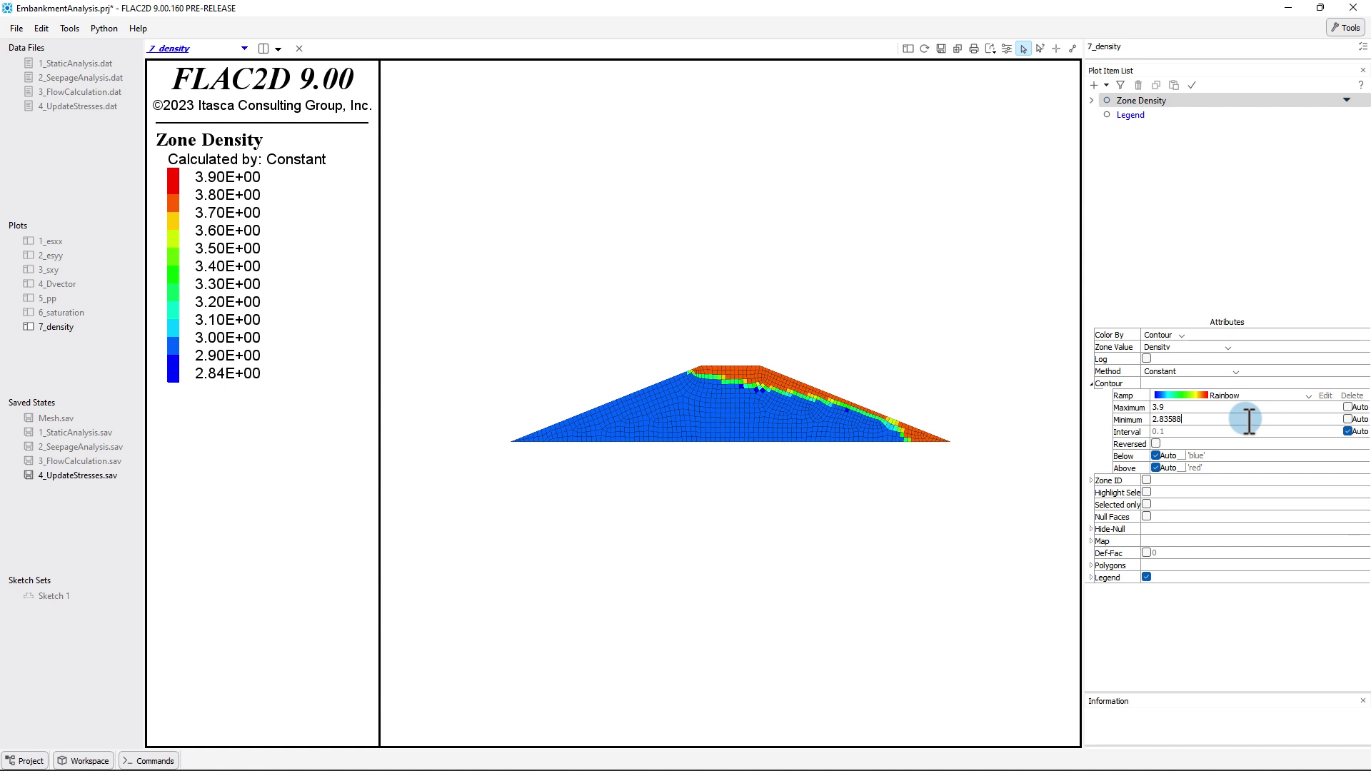
pyautogui.press('BackSpace')
pyautogui.press('BackSpace')
pyautogui.press('Return')
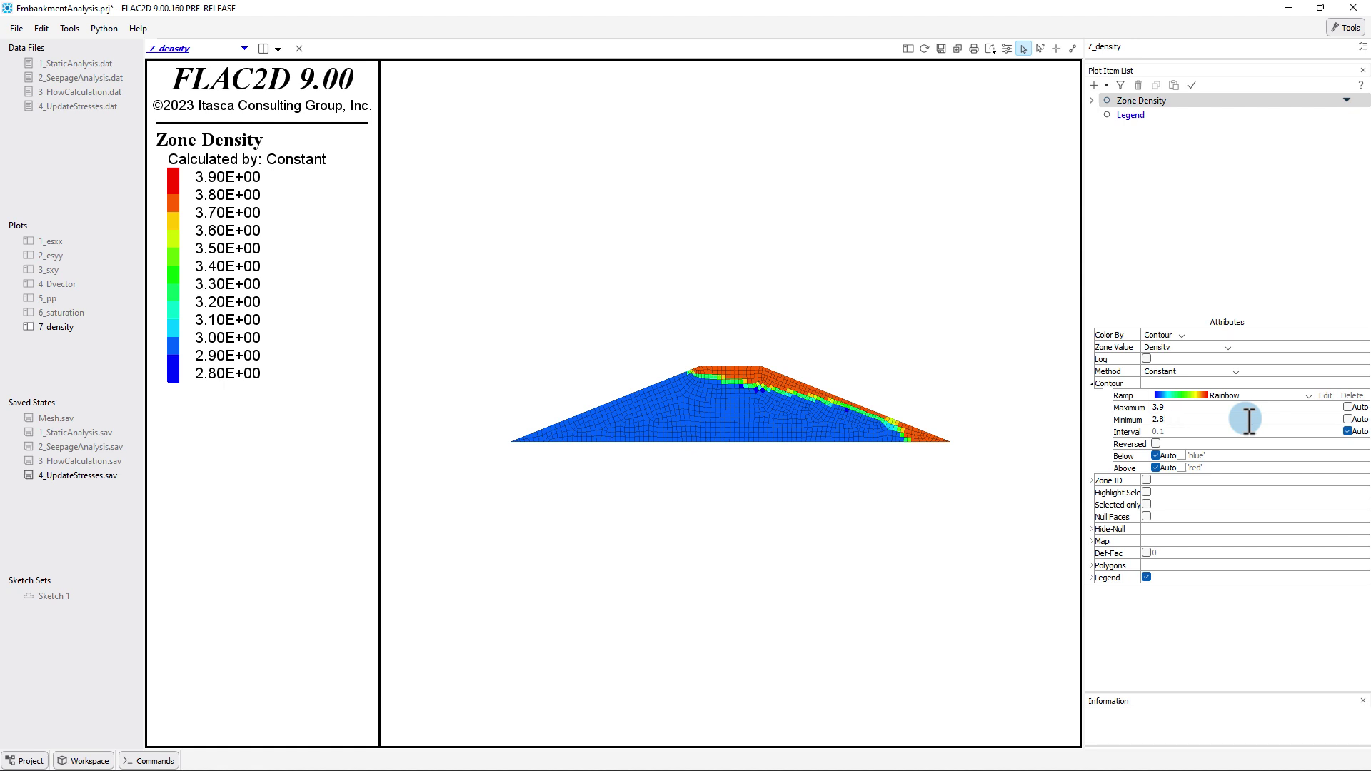
# Step: Create an empty plot from the plot's shortcut menu, named 8_densityFLAC
pyautogui.rightClick(772, 295)
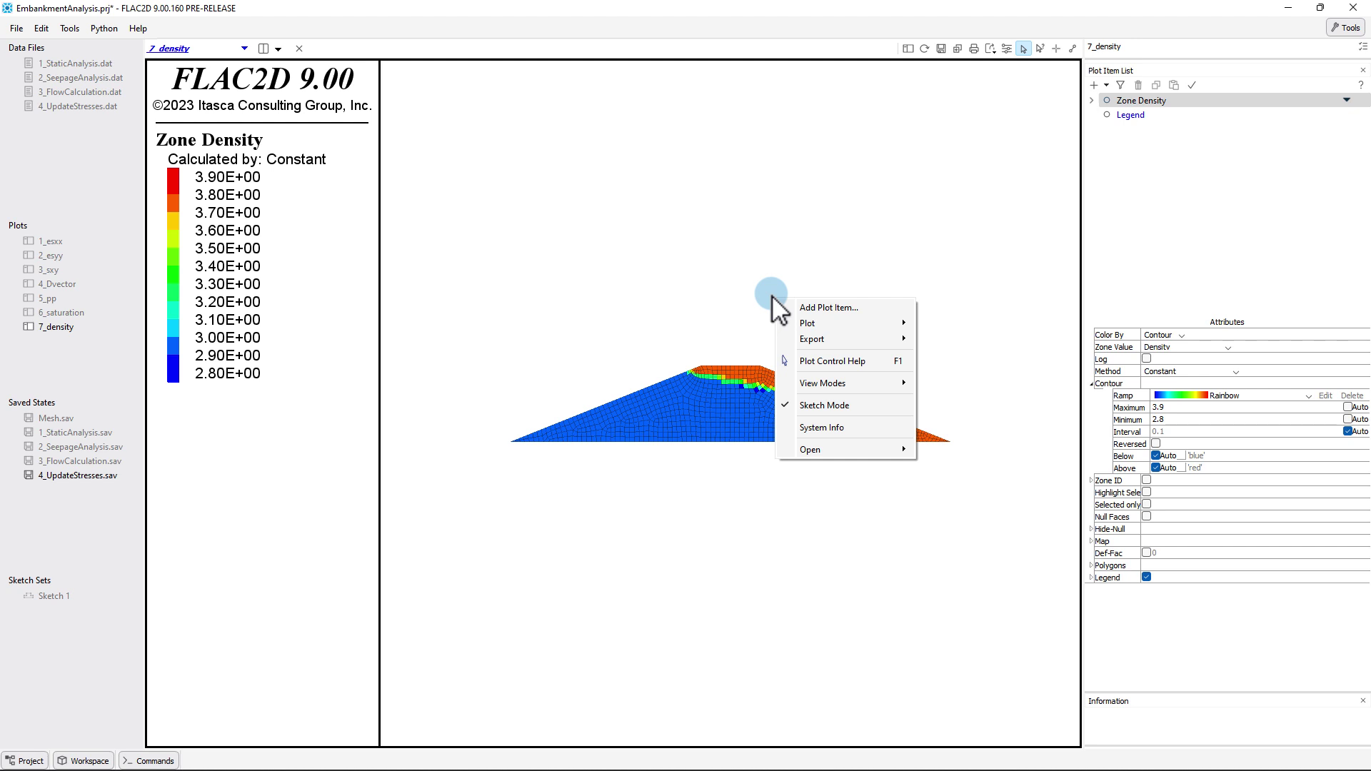
pyautogui.moveTo(893, 323)
pyautogui.click(945, 321)
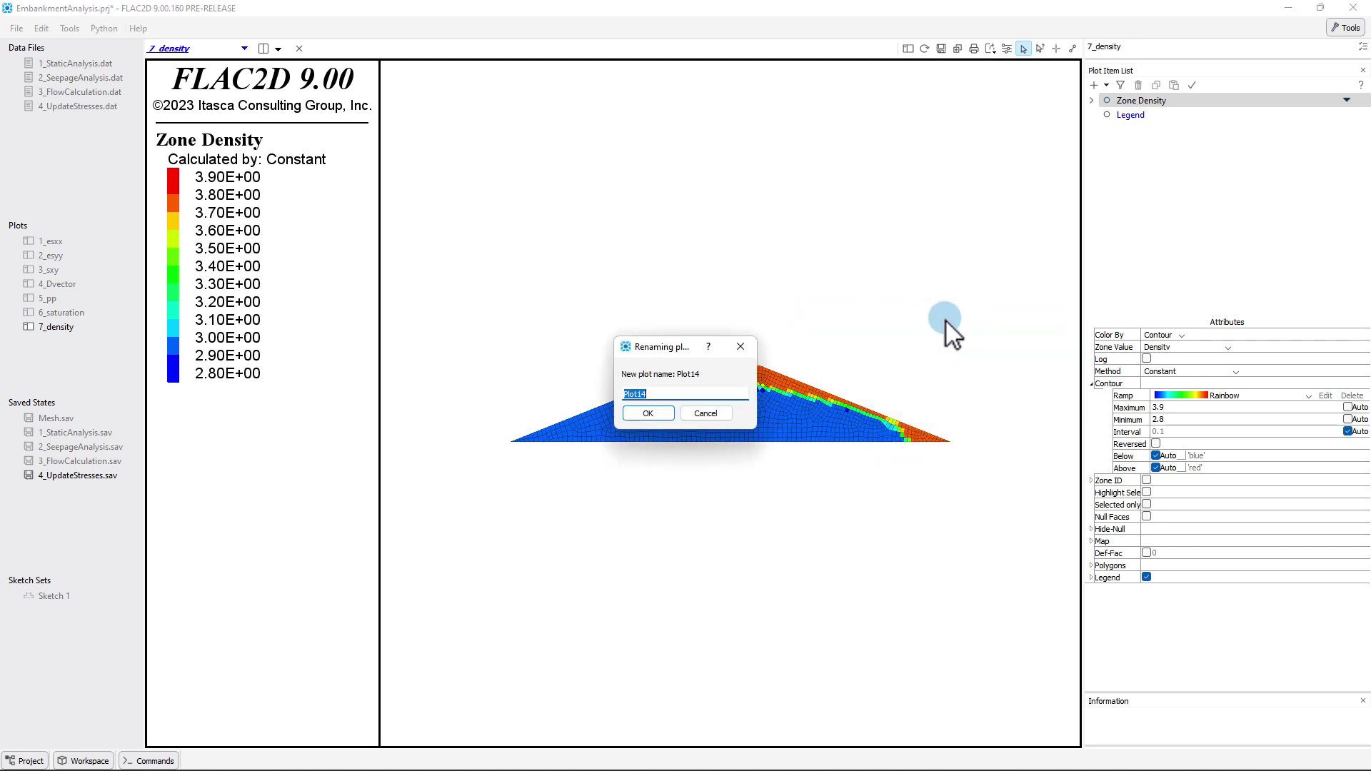
pyautogui.write('8_densityFLAC')
pyautogui.press('Return')
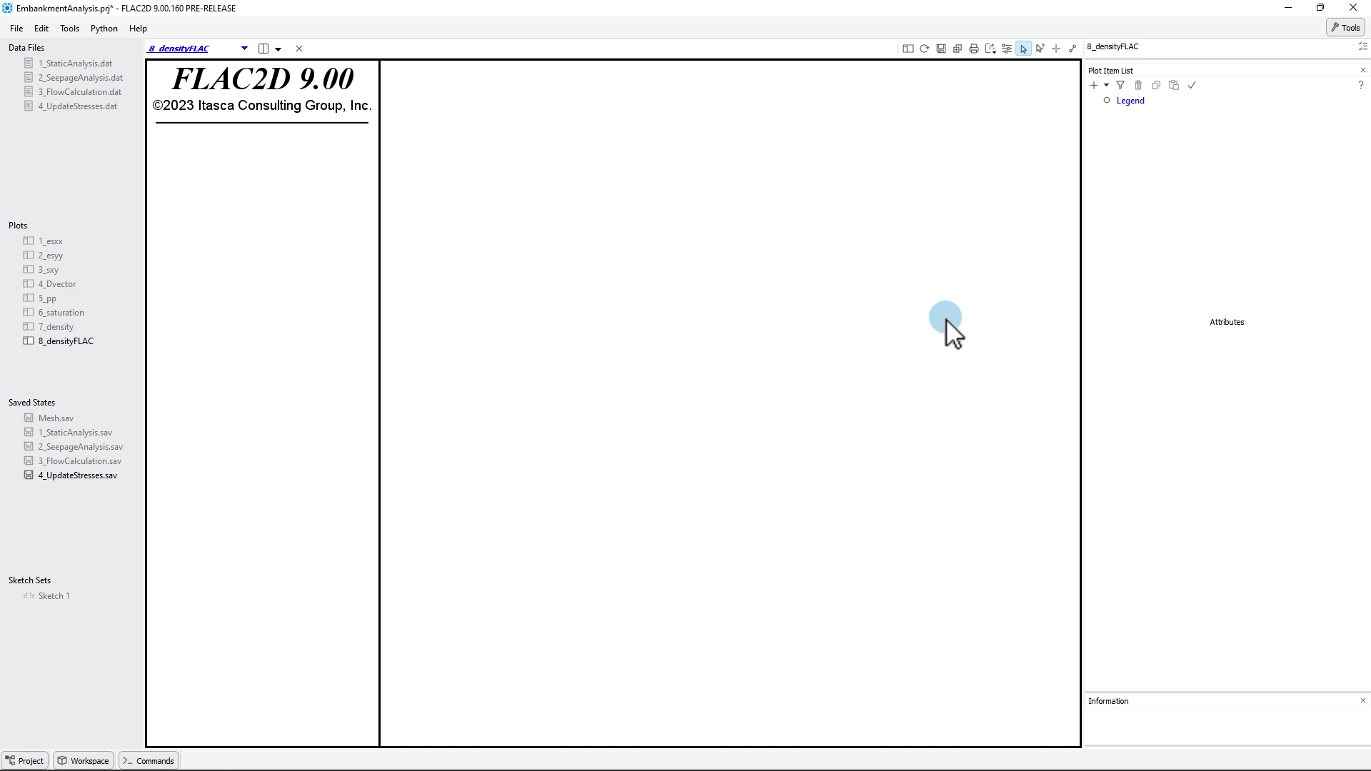
# Step: Add a Zone plot item to the 8_densityFLAC plot
pyautogui.click(1092, 86)
pyautogui.click(544, 429)
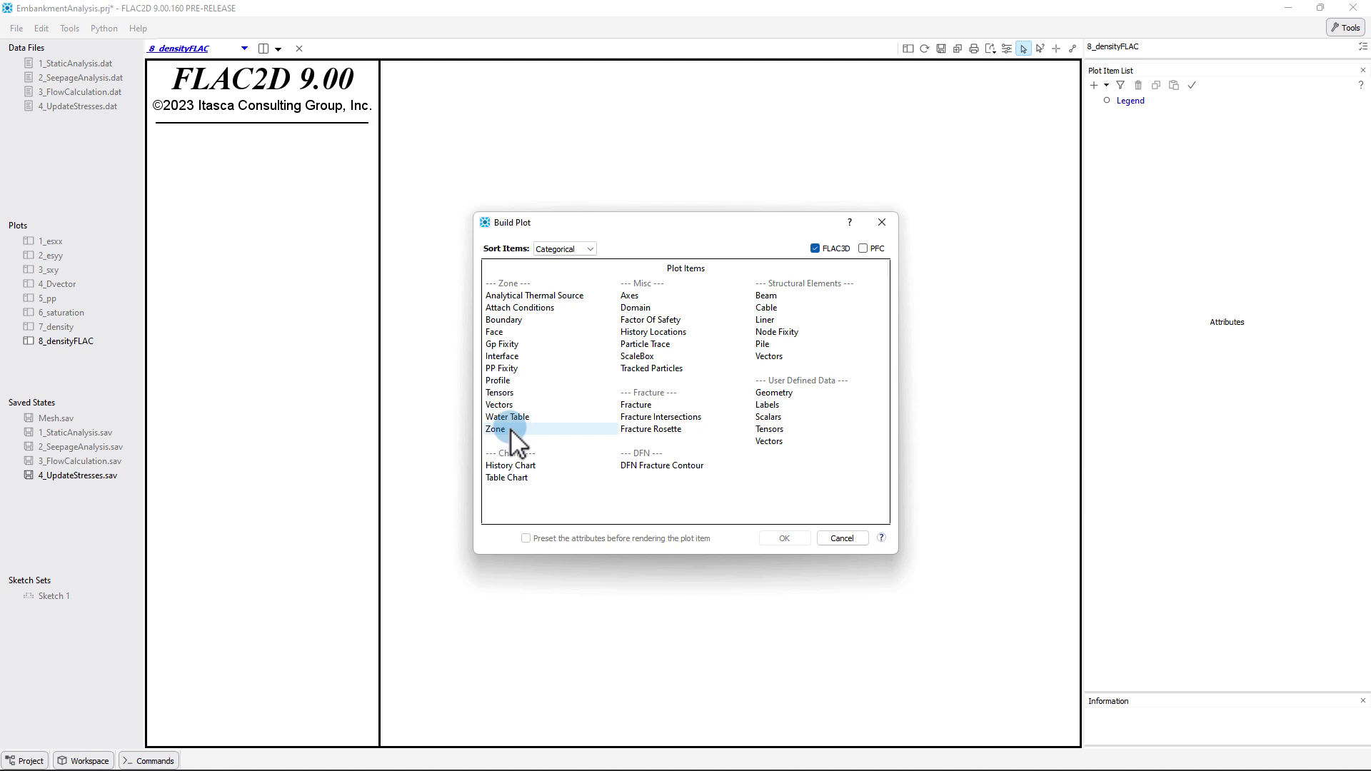
pyautogui.doubleClick(510, 429)
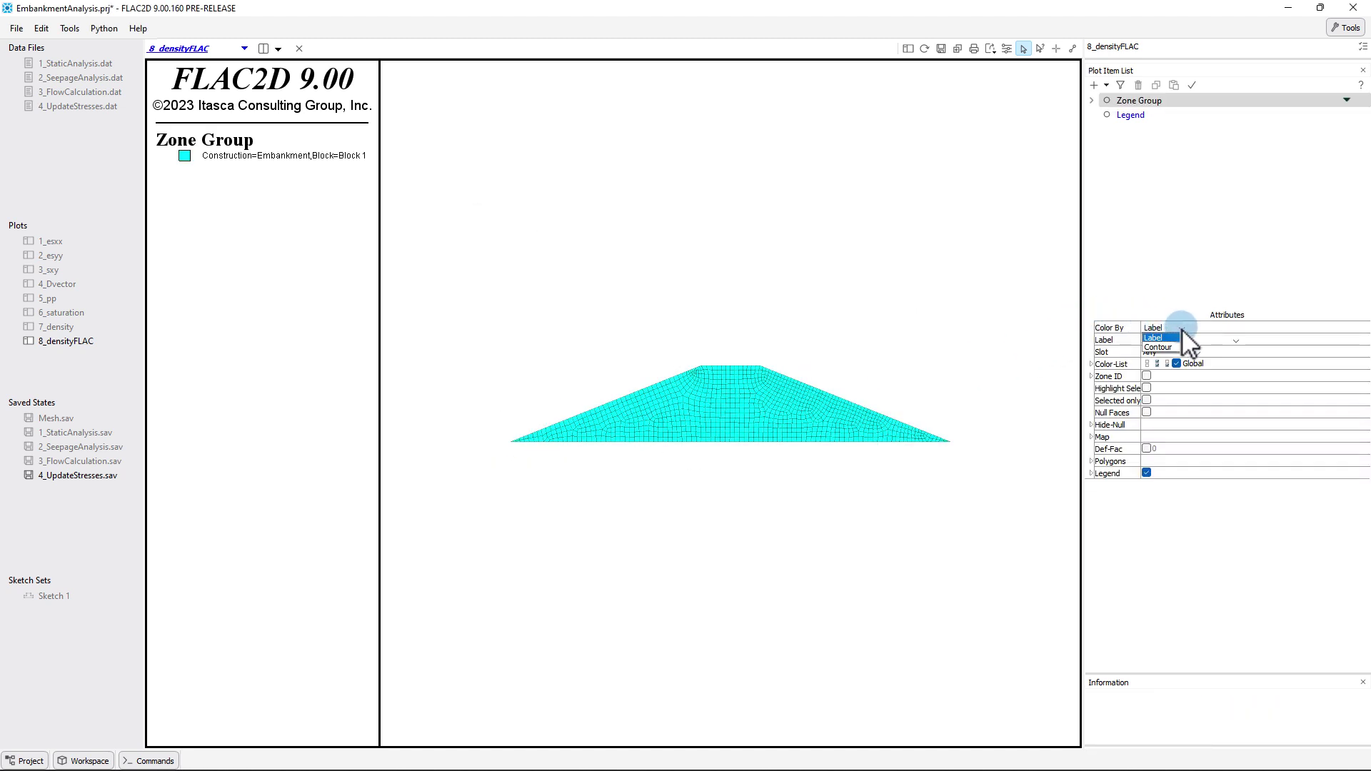
# Step: Contour the zones by Extra 1 values sourced from zones and reveal the Contour settings
pyautogui.click(1170, 346)
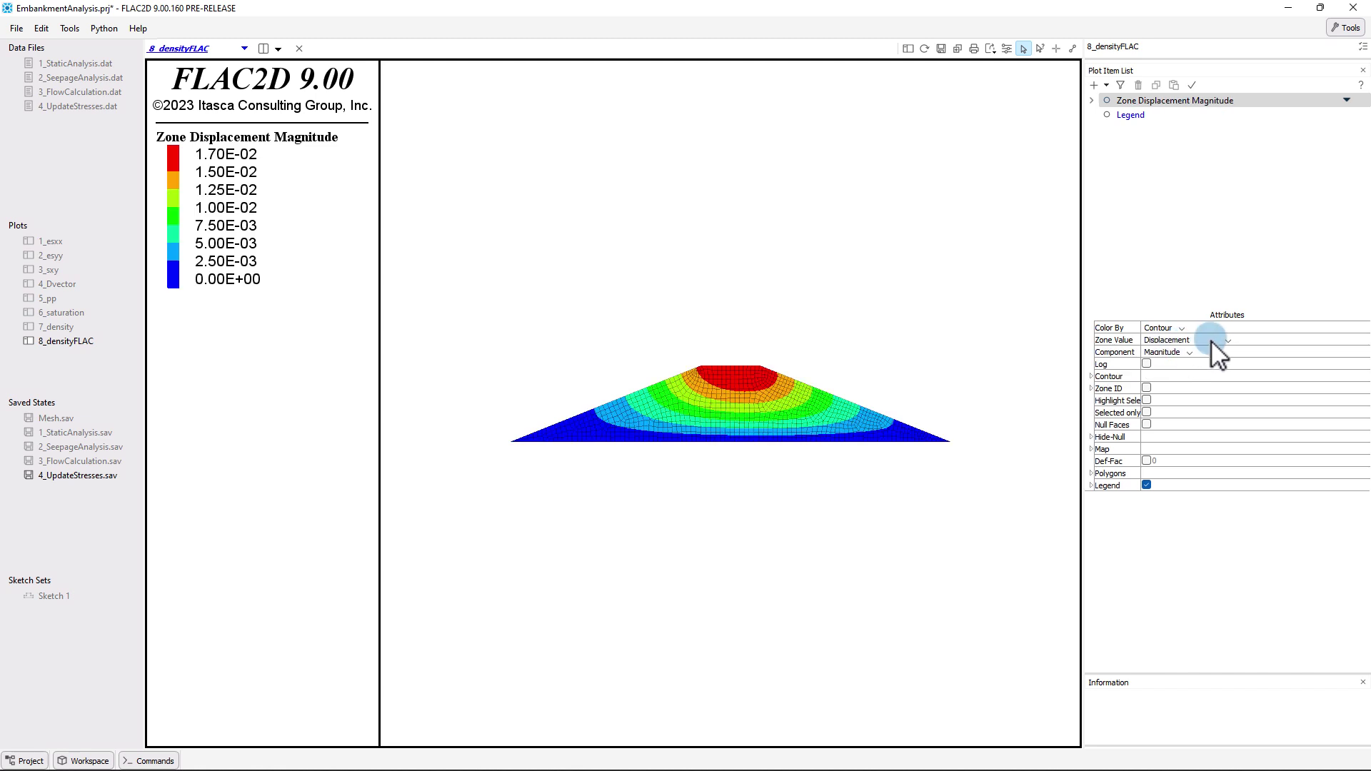
pyautogui.click(1230, 340)
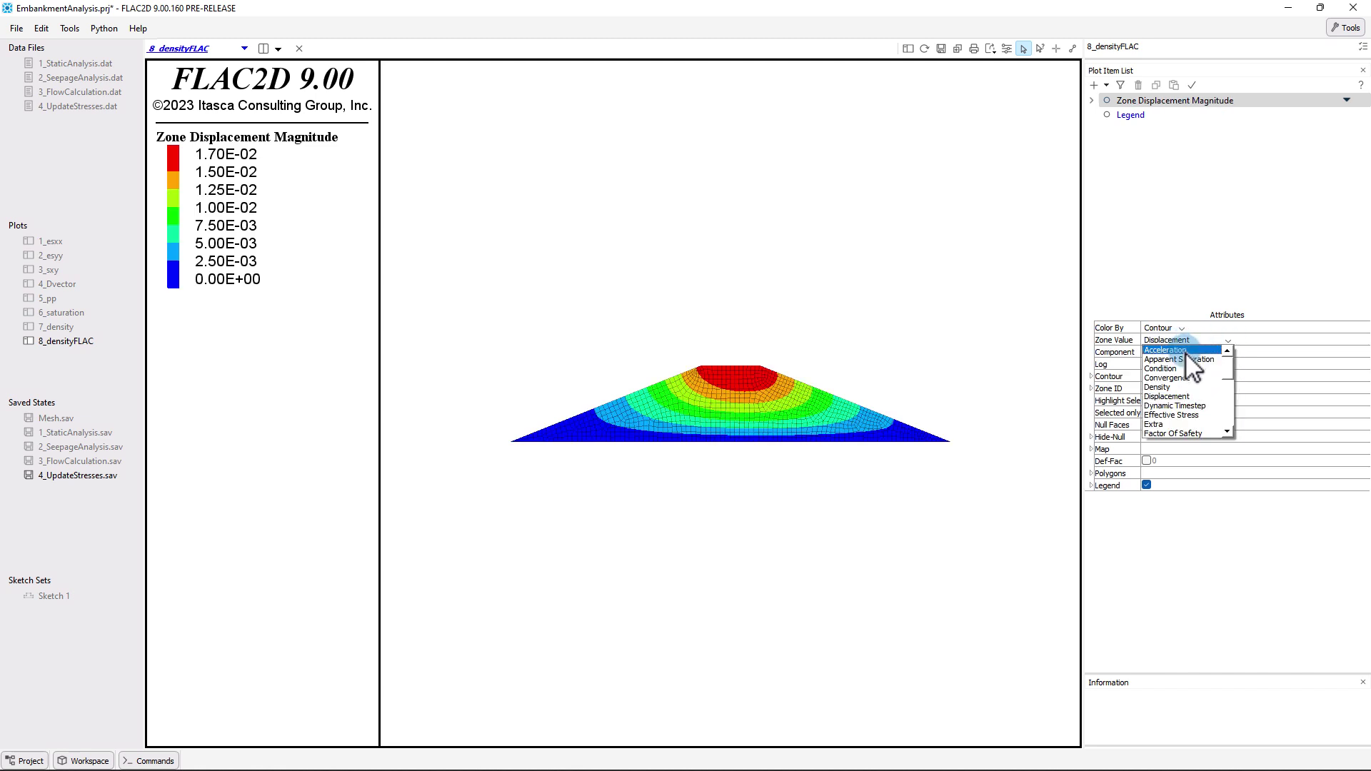
pyautogui.click(1173, 425)
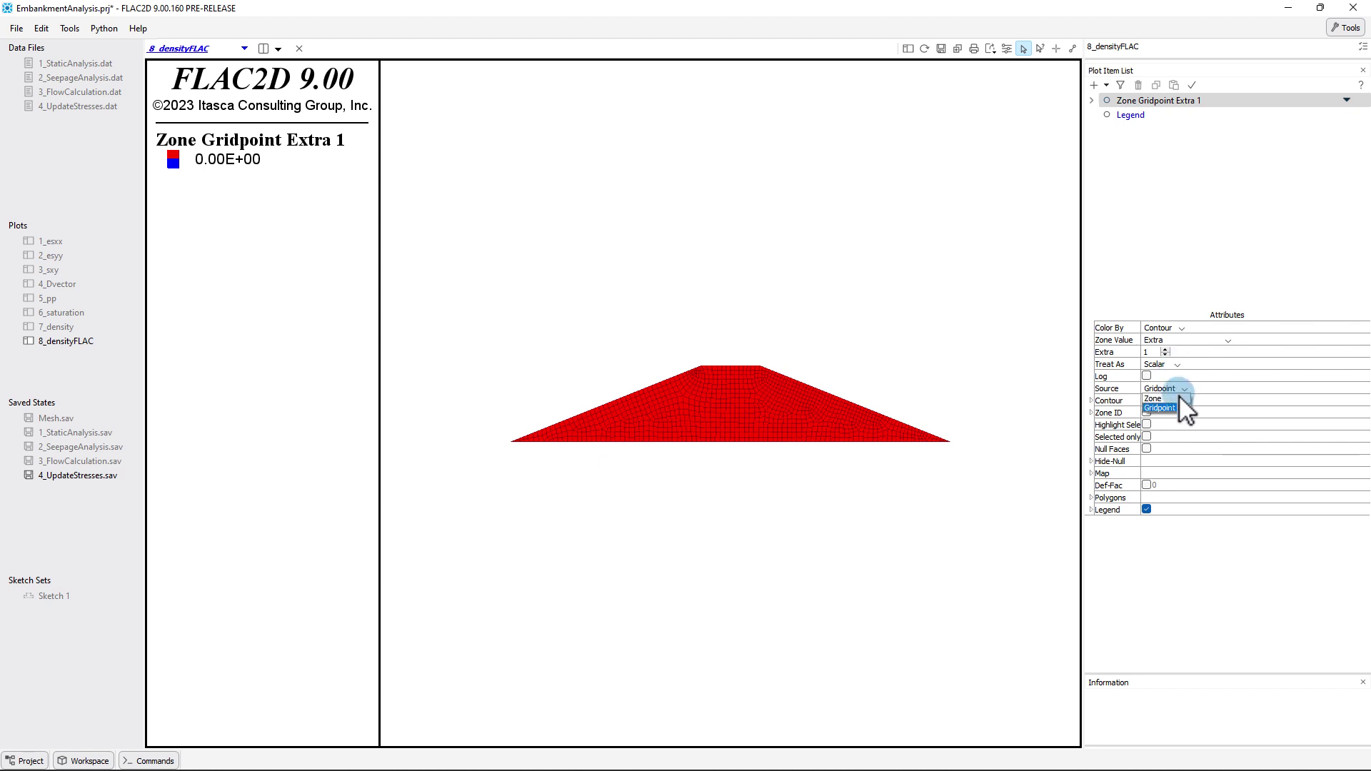
pyautogui.click(1177, 398)
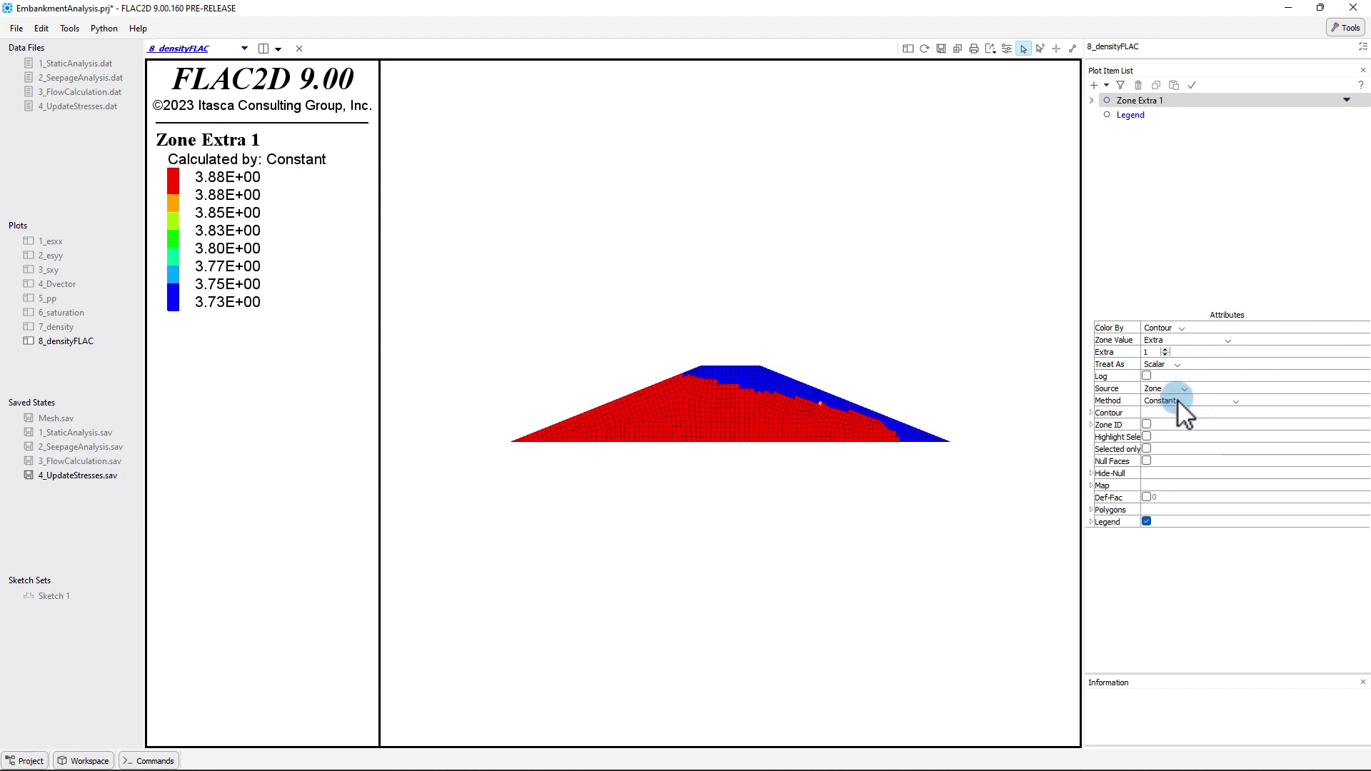
pyautogui.click(1104, 414)
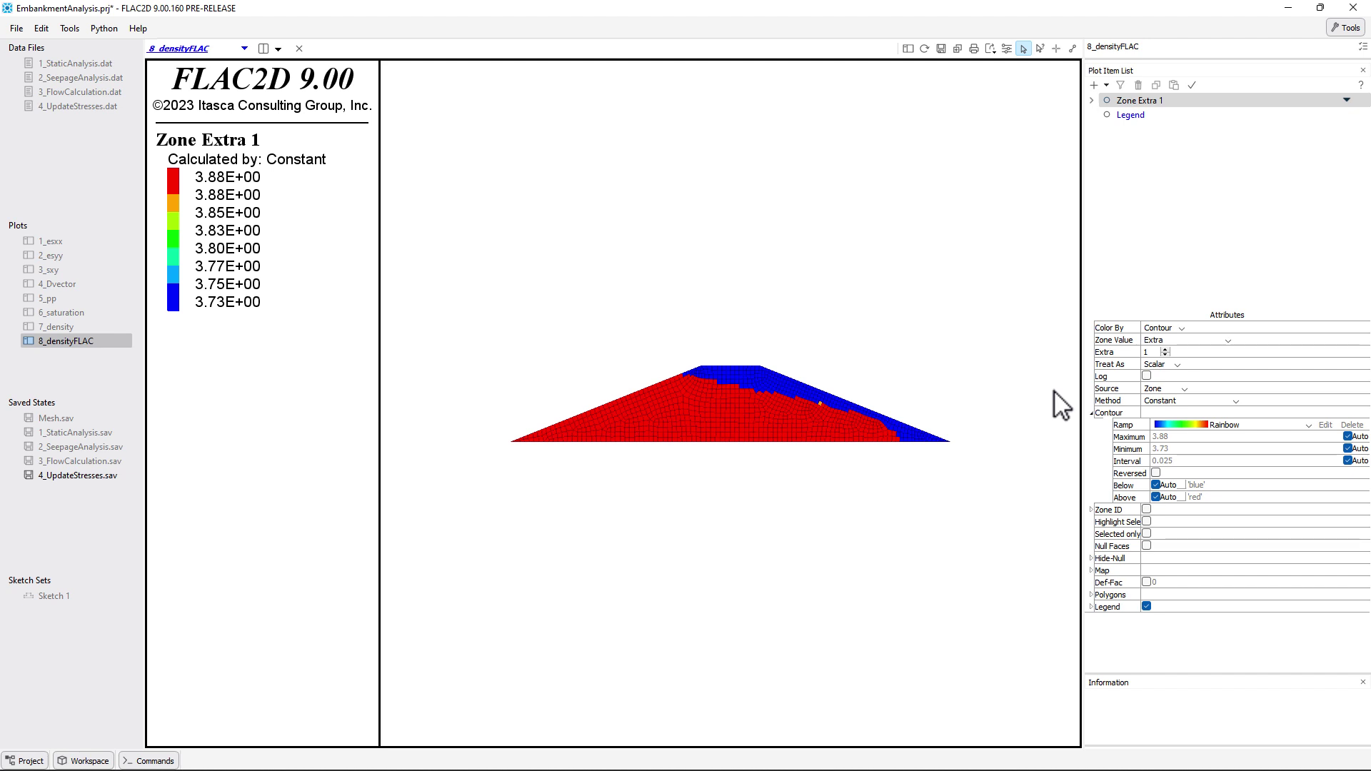
# Step: Save the EmbankmentAnalysis project with the 8_densityFLAC contour plot
pyautogui.click(15, 31)
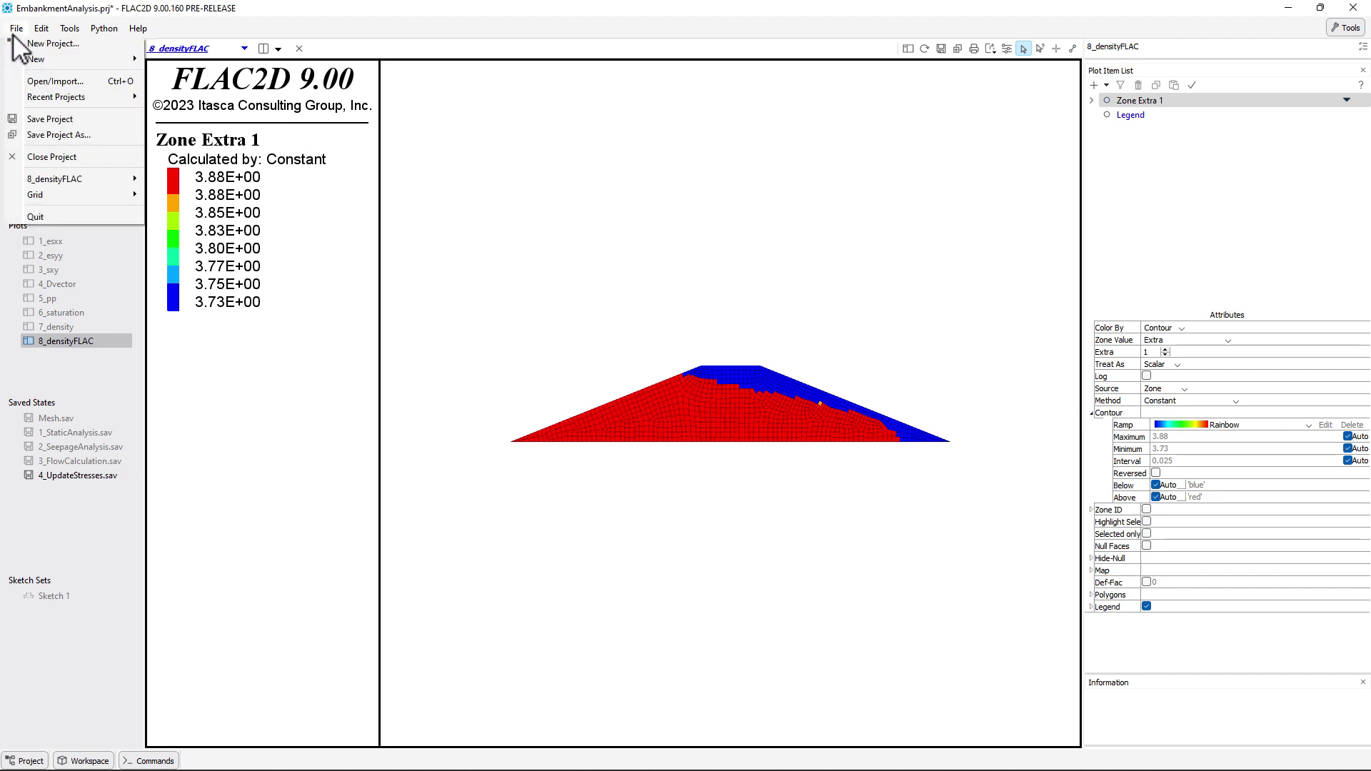
pyautogui.click(50, 118)
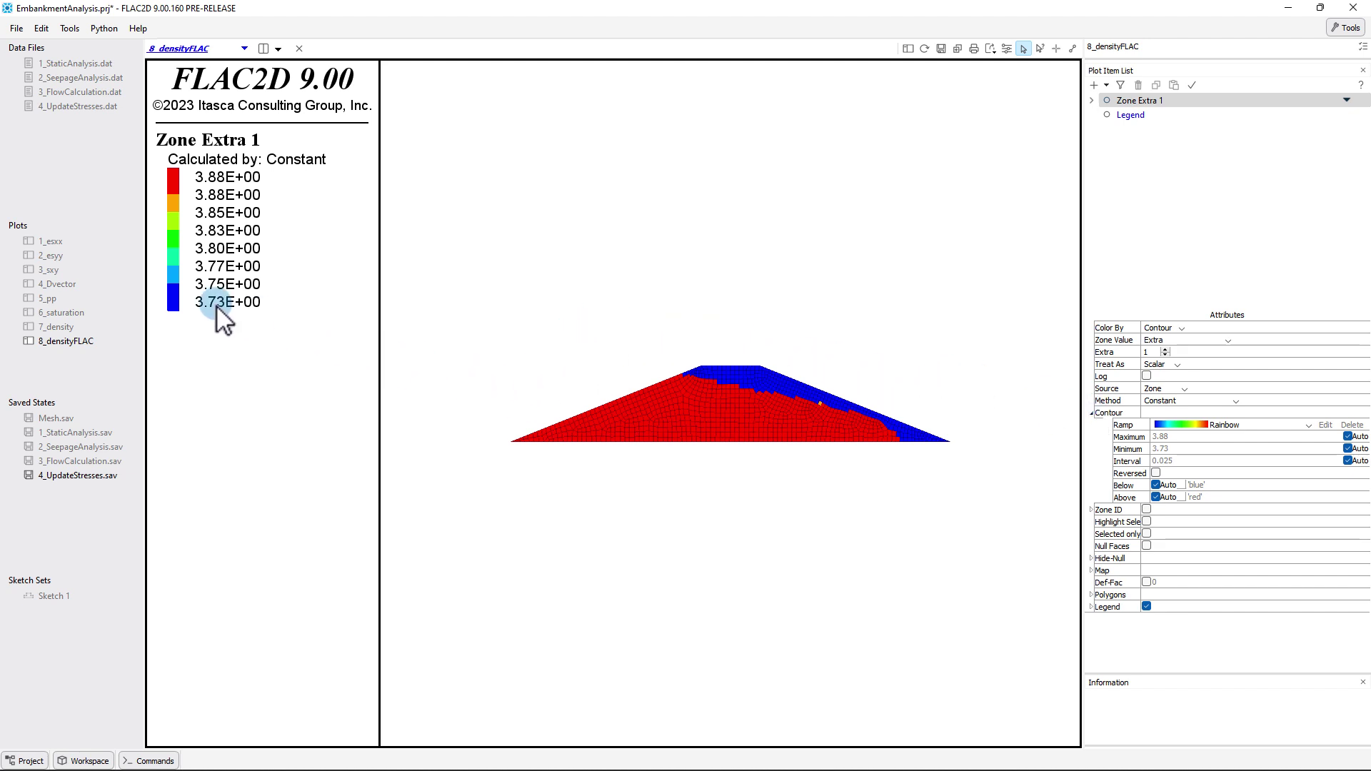
# Step: Show the 2_esyy YY effective stress contour (0 to -5.00E+03) and zoom into the embankment slope
pyautogui.click(50, 258)
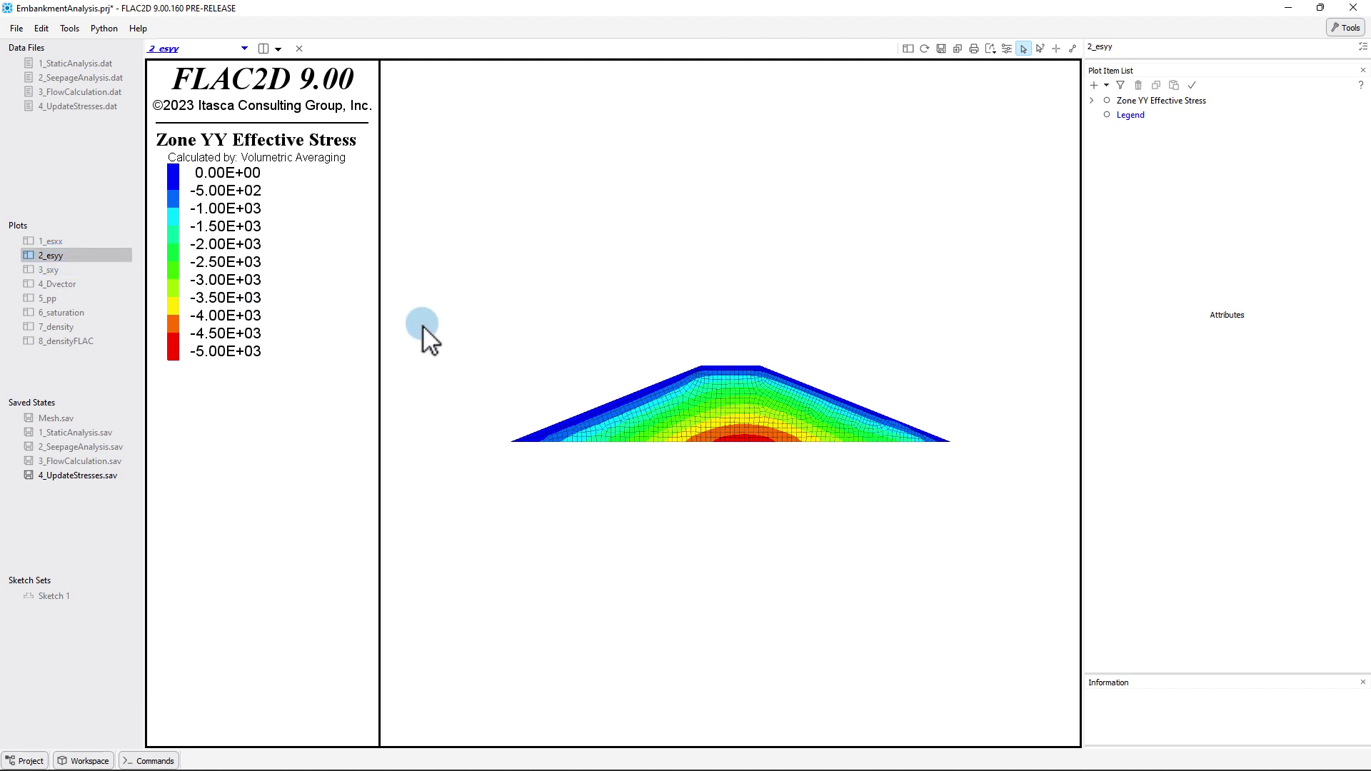
pyautogui.moveTo(655, 422)
pyautogui.scroll(5, 655, 422)
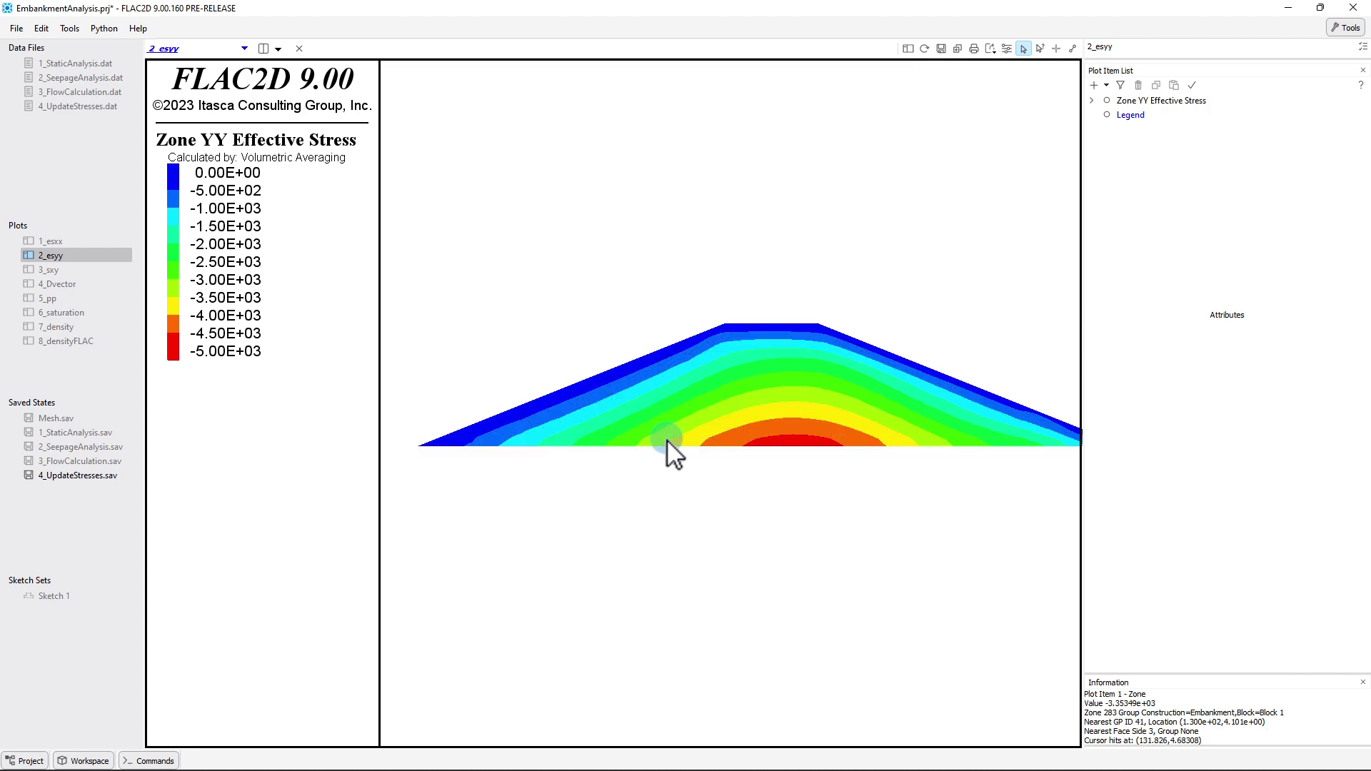
pyautogui.scroll(5, 611, 415)
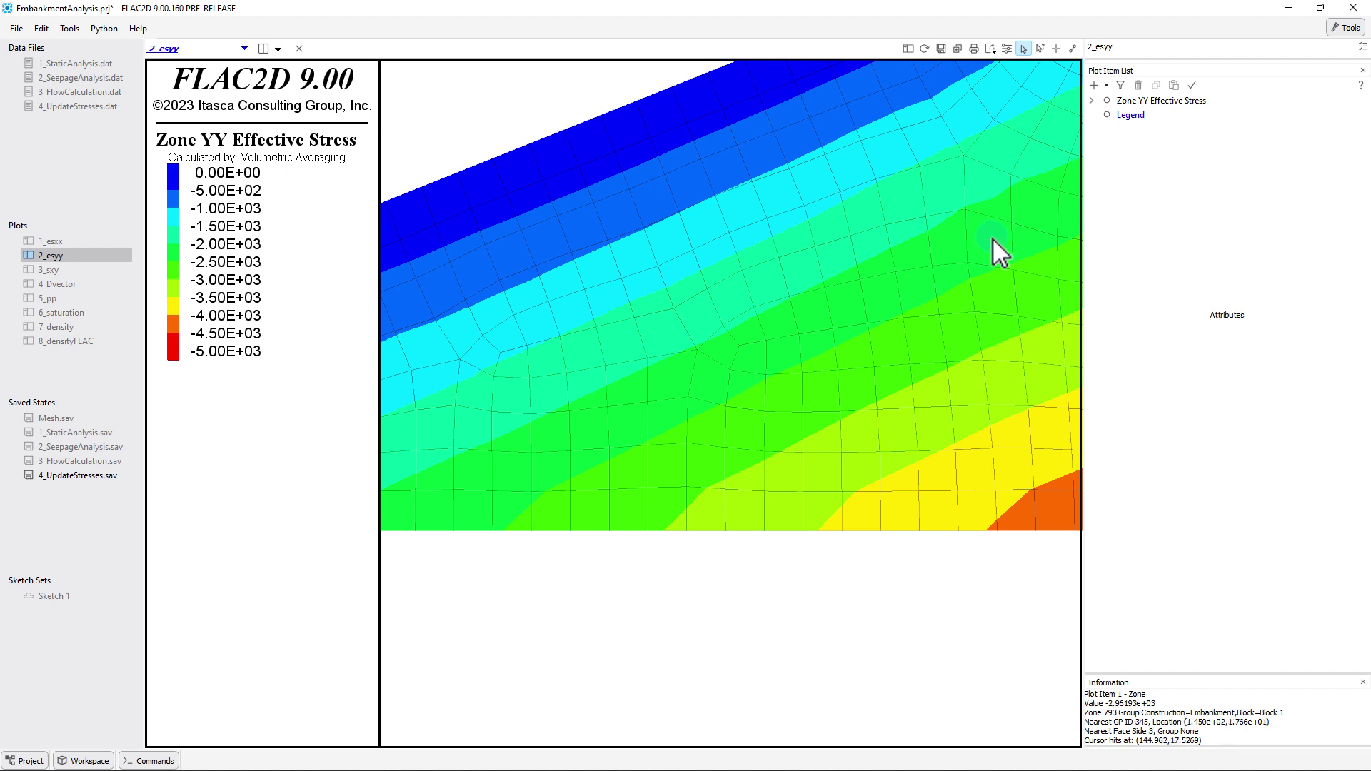
# Step: Query zone 777 and expand its details: density 2.91, SYY -5965.44, pore pressure 2715.43, Extra 1 3.88
pyautogui.click(1040, 48)
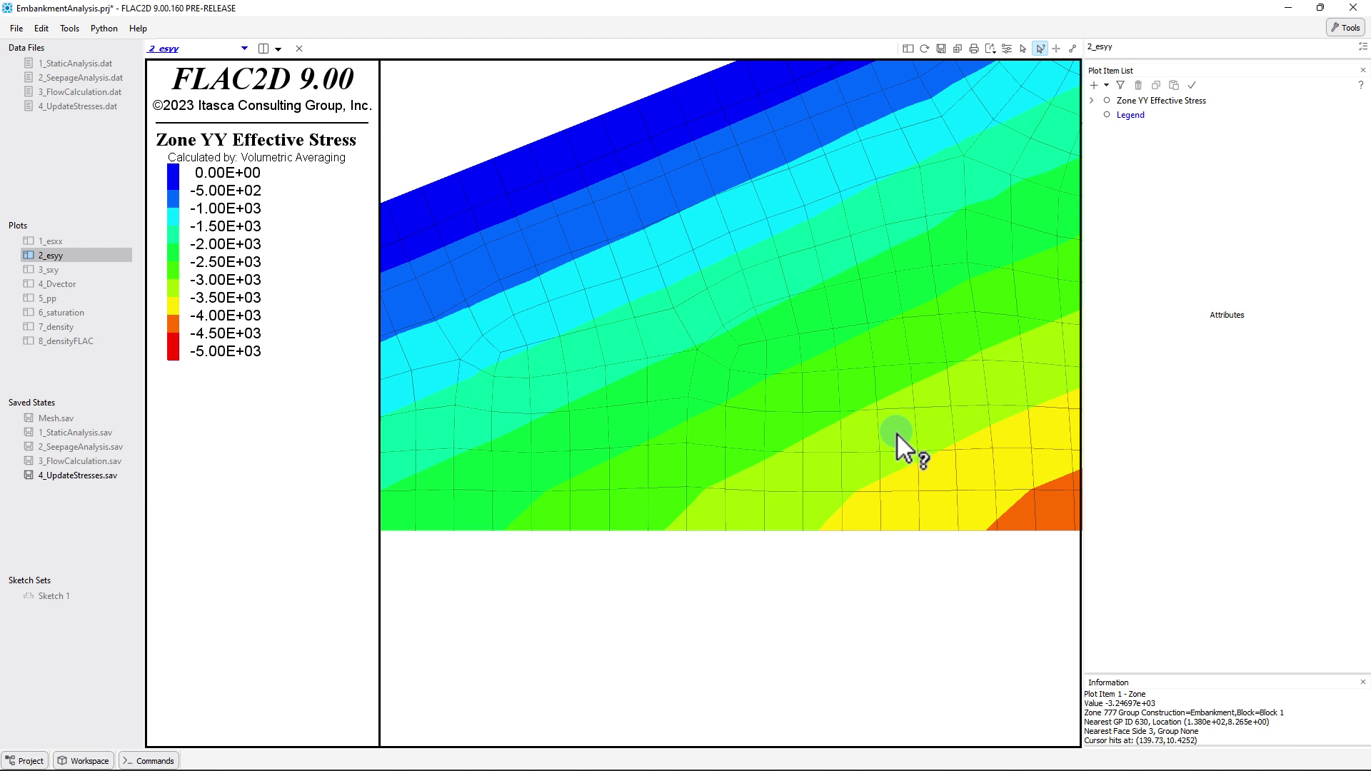
pyautogui.moveTo(897, 431)
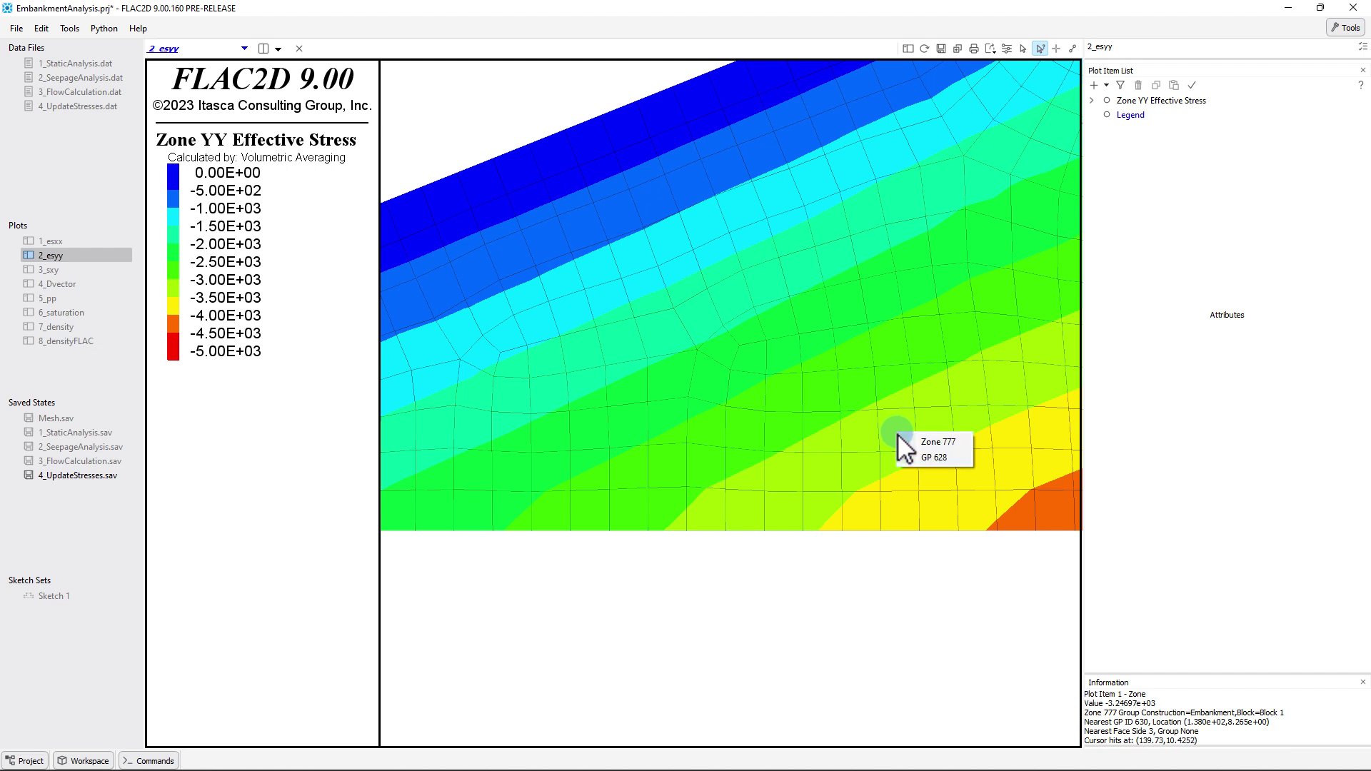
pyautogui.click(907, 441)
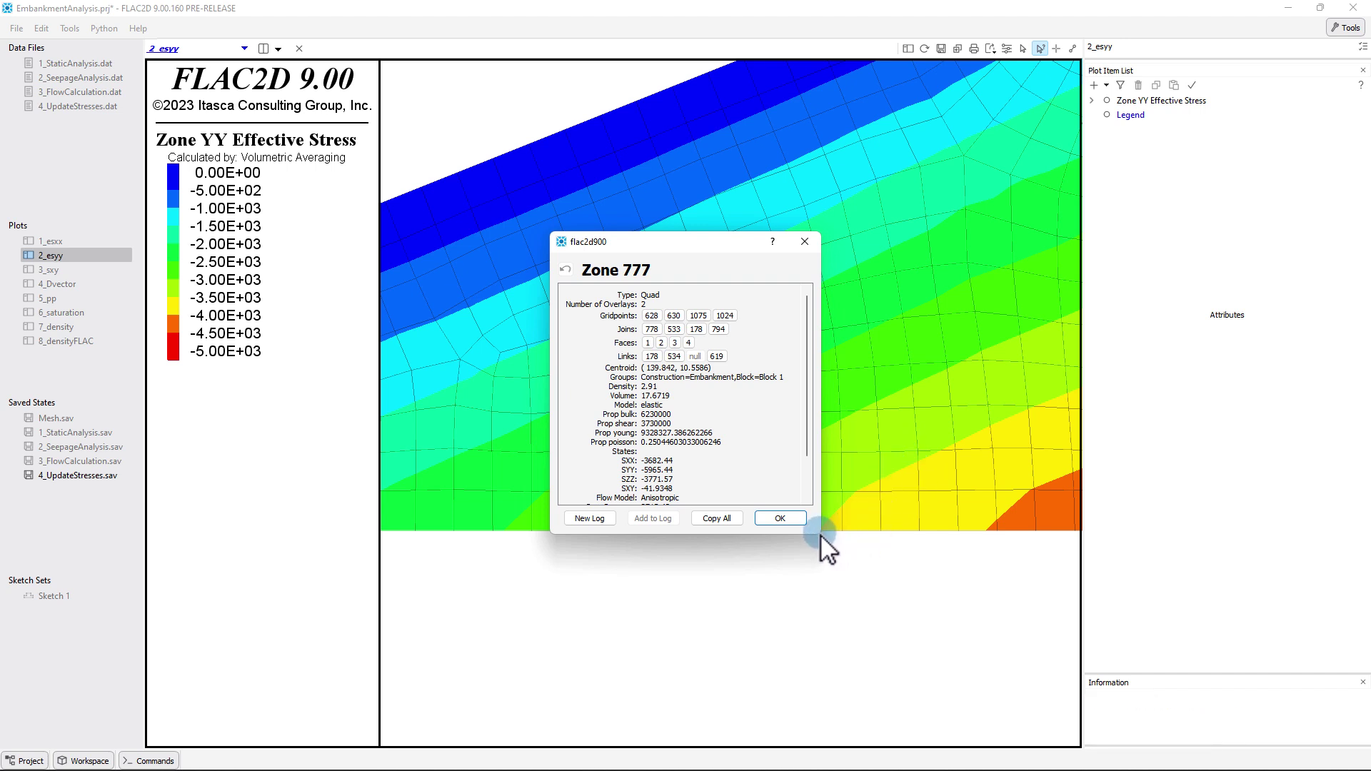
pyautogui.moveTo(820, 534); pyautogui.dragTo(822, 597)
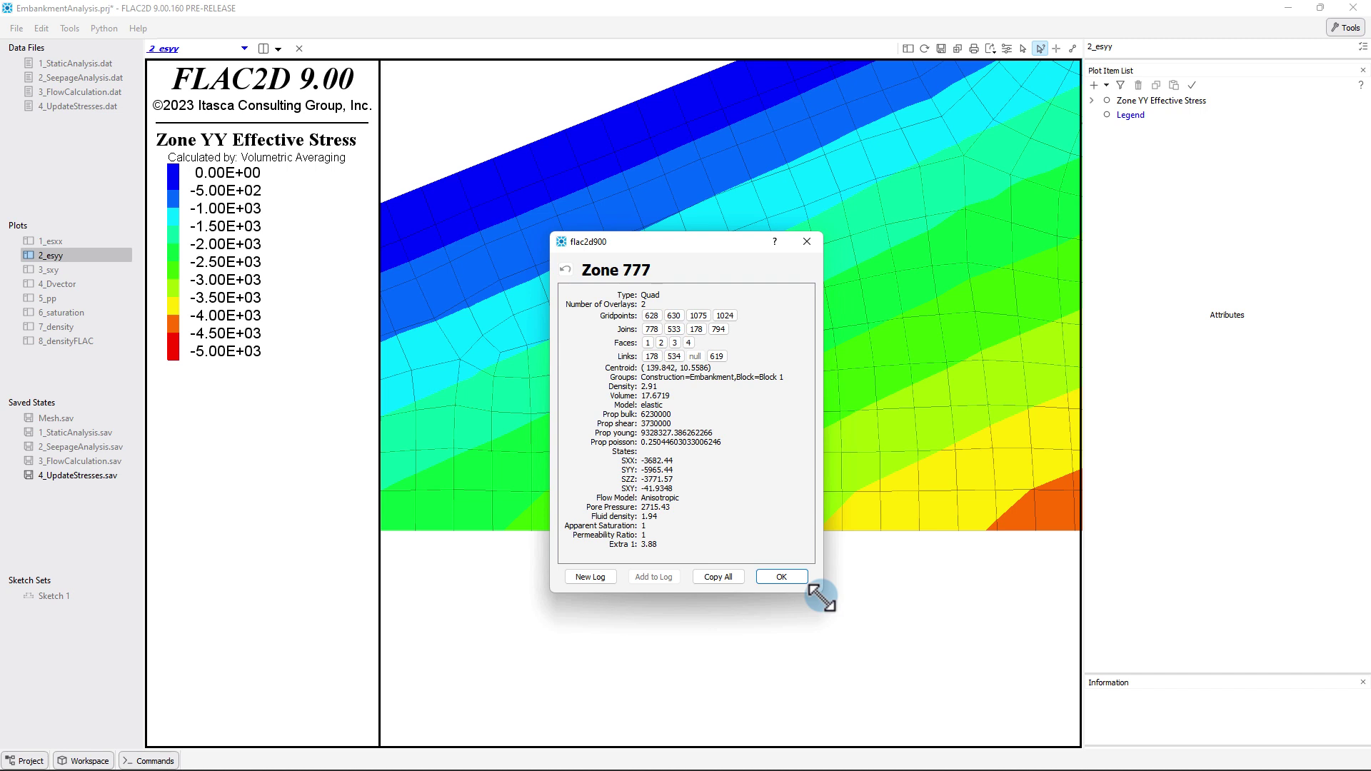